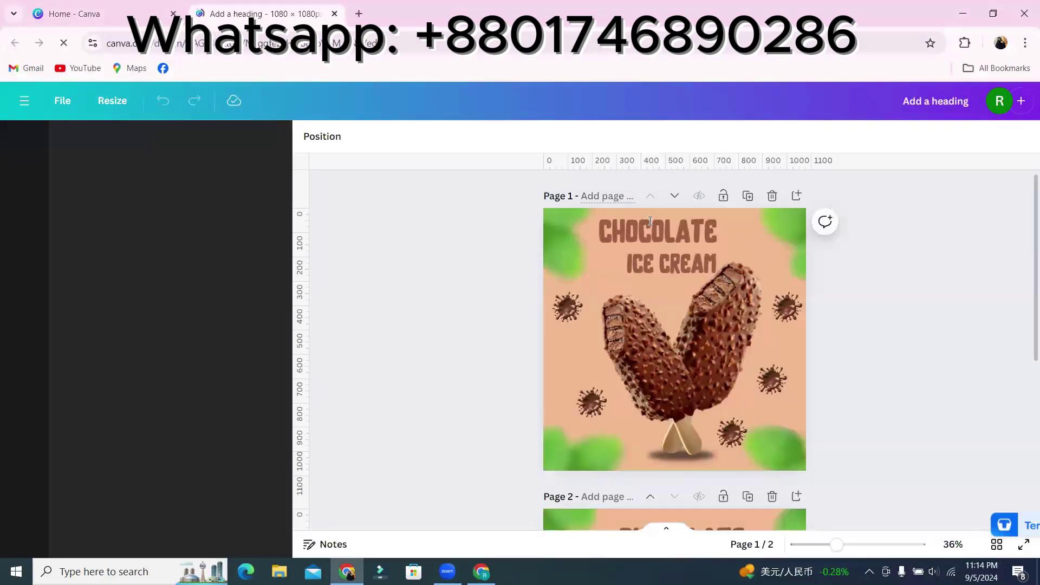
# Add a third page and place two copies of the recently used chocolate ice cream bar side by side on it
pyautogui.scroll(-5, 698, 306)
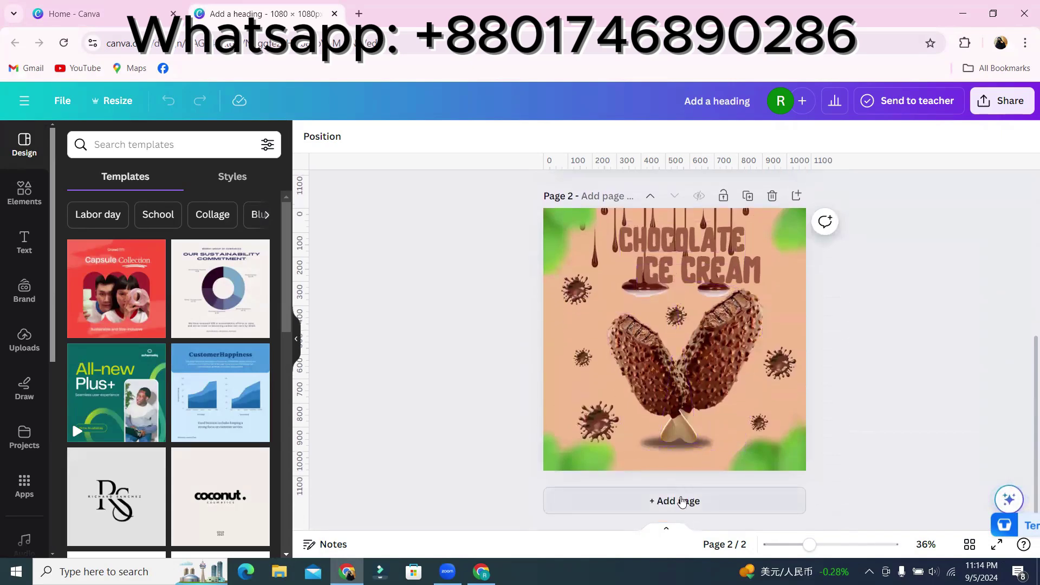
pyautogui.click(678, 499)
pyautogui.click(24, 193)
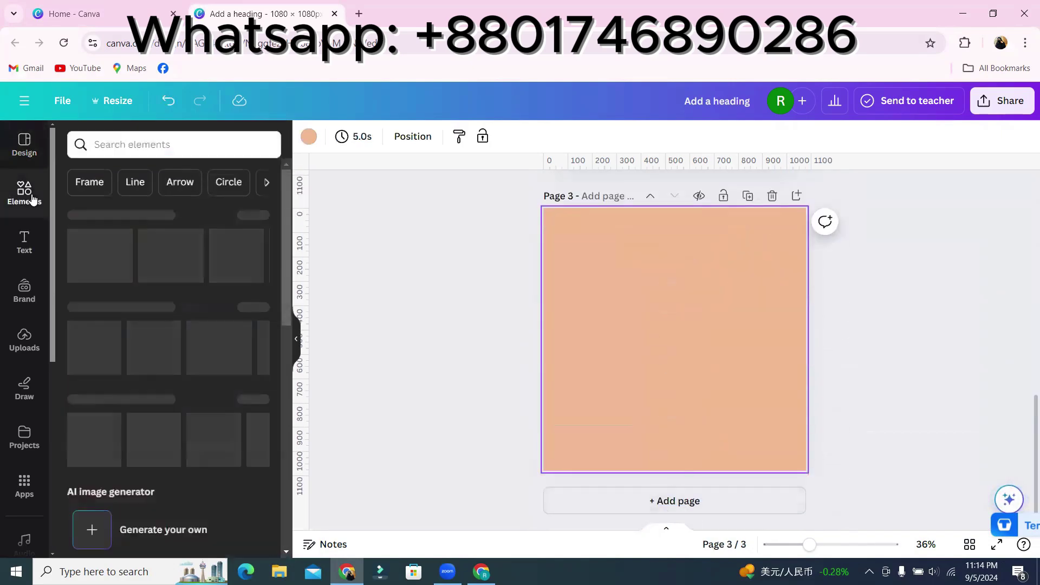
pyautogui.click(253, 216)
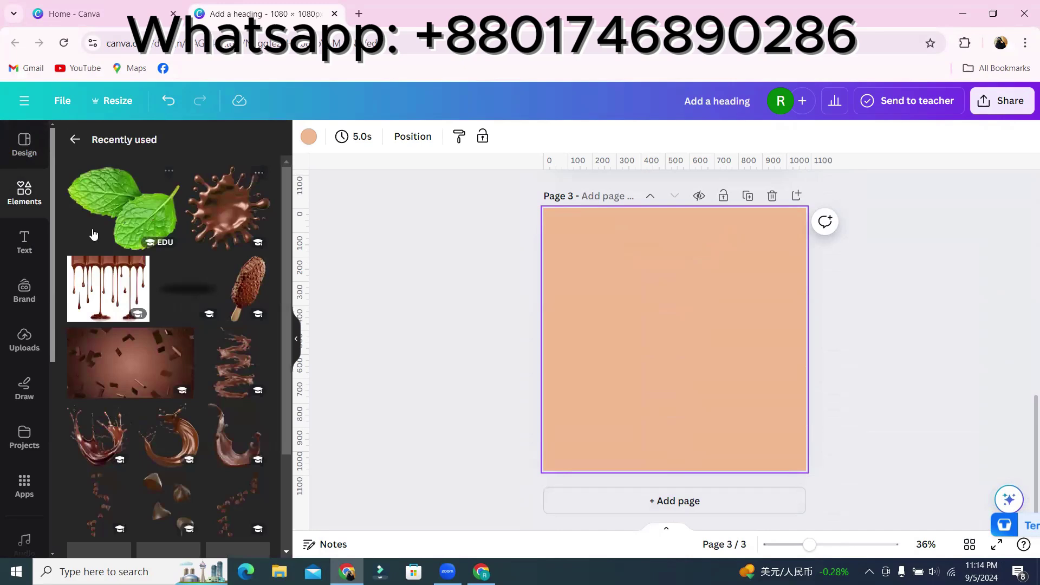
pyautogui.click(247, 287)
pyautogui.moveTo(681, 327); pyautogui.dragTo(624, 306)
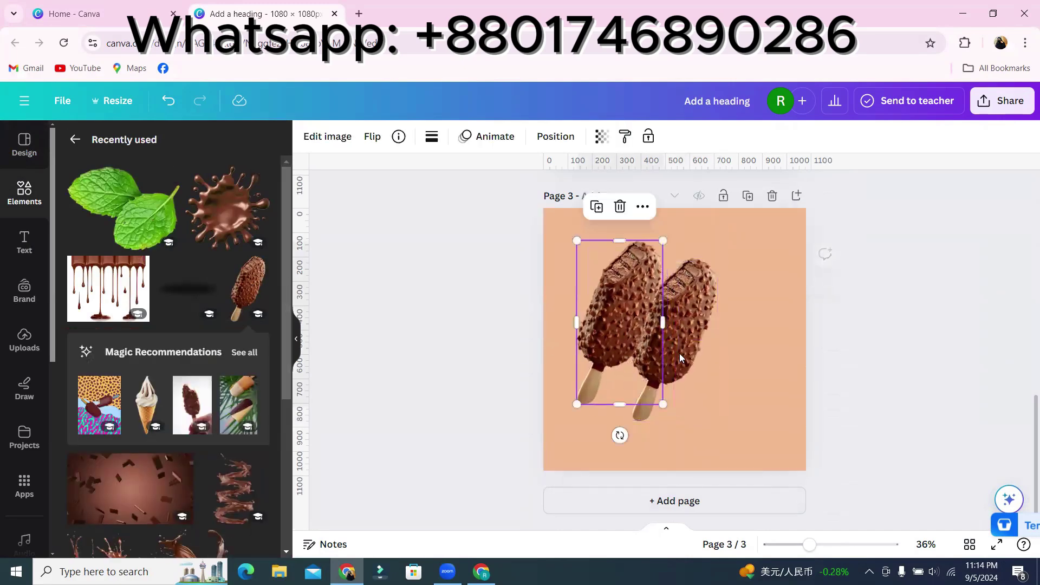
pyautogui.moveTo(677, 352); pyautogui.dragTo(720, 368)
# Flip the left ice cream bar horizontally, tilt it outward and move it so its stick crosses the right bar's stick
pyautogui.click(623, 343)
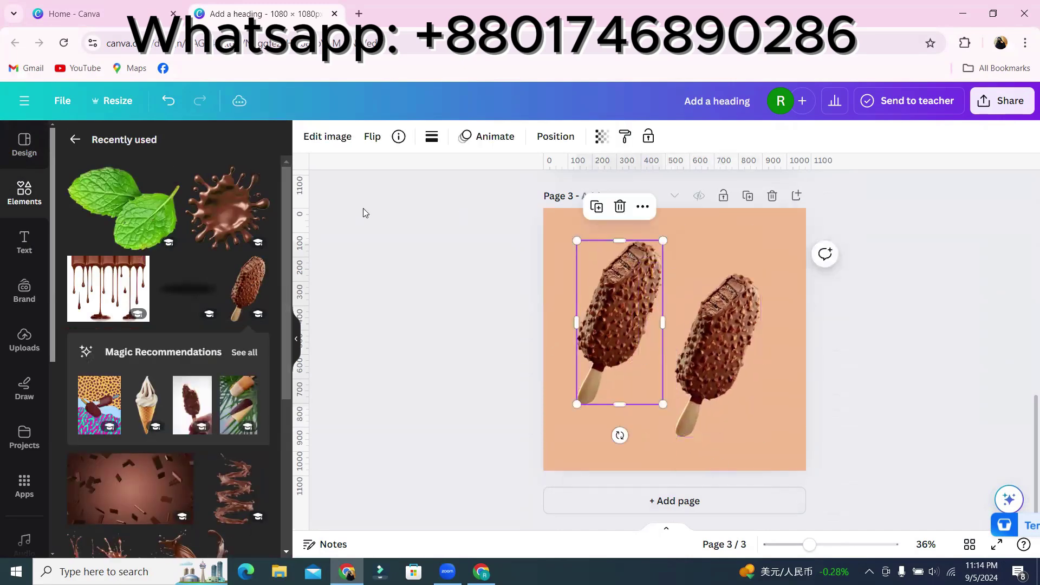
pyautogui.click(380, 140)
pyautogui.click(383, 172)
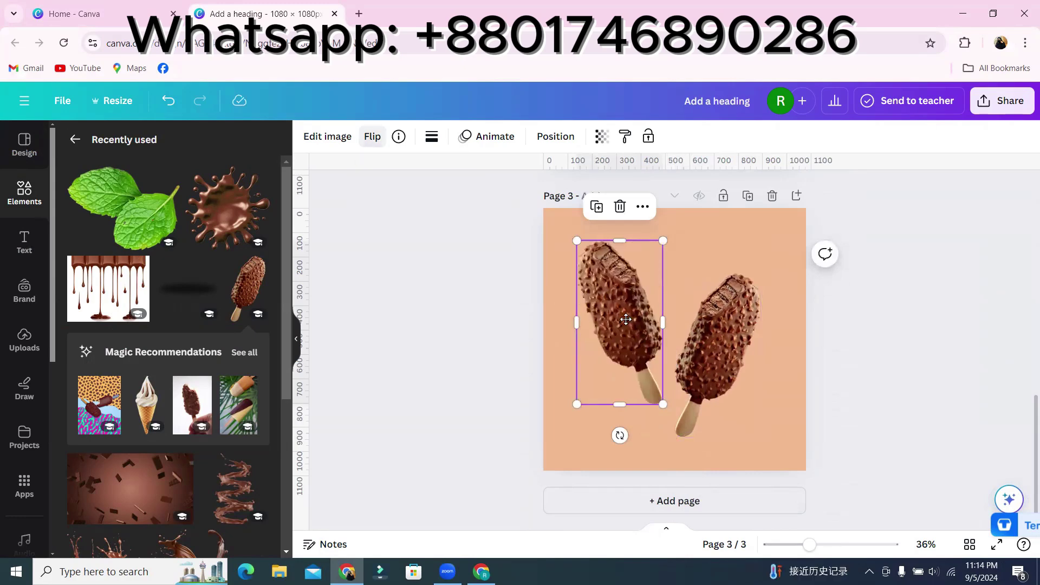
pyautogui.moveTo(618, 313); pyautogui.dragTo(653, 354)
pyautogui.moveTo(653, 475); pyautogui.dragTo(684, 471)
pyautogui.moveTo(654, 376); pyautogui.dragTo(651, 385)
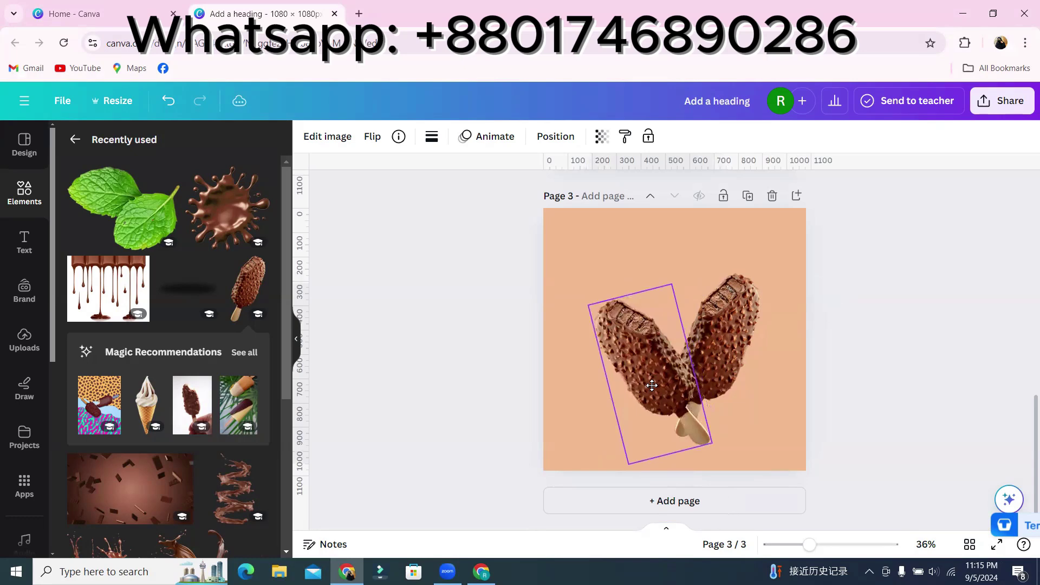
# Tilt and enlarge the right ice cream bar, and position both bars as a centred V with crossed sticks
pyautogui.click(721, 352)
pyautogui.moveTo(715, 476); pyautogui.dragTo(704, 451)
pyautogui.moveTo(767, 295); pyautogui.dragTo(787, 270)
pyautogui.click(882, 346)
pyautogui.moveTo(664, 445); pyautogui.dragTo(670, 451)
pyautogui.scroll(3, 839, 439)
pyautogui.scroll(-3, 877, 362)
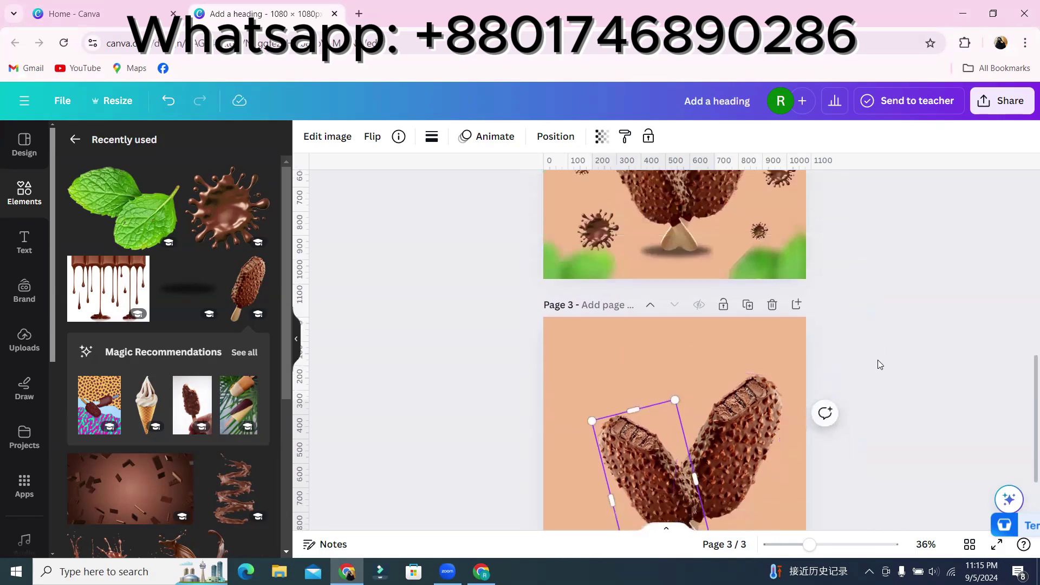
pyautogui.moveTo(658, 387); pyautogui.dragTo(649, 368)
pyautogui.moveTo(738, 360); pyautogui.dragTo(736, 341)
pyautogui.click(517, 313)
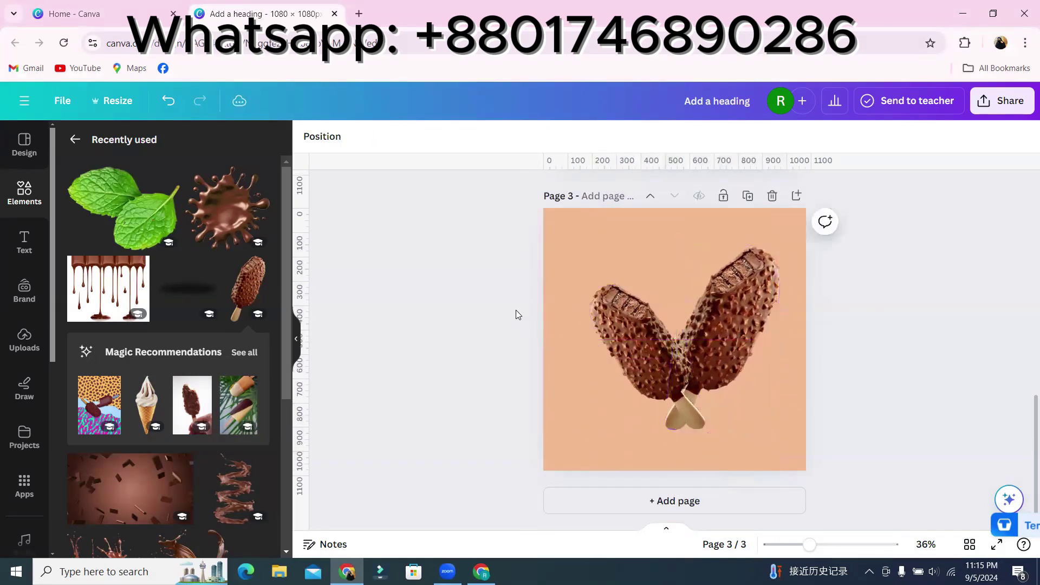
# Add the recently used chocolate splash to page 3, with one between the bars and a larger one at the lower left
pyautogui.scroll(3, 703, 297)
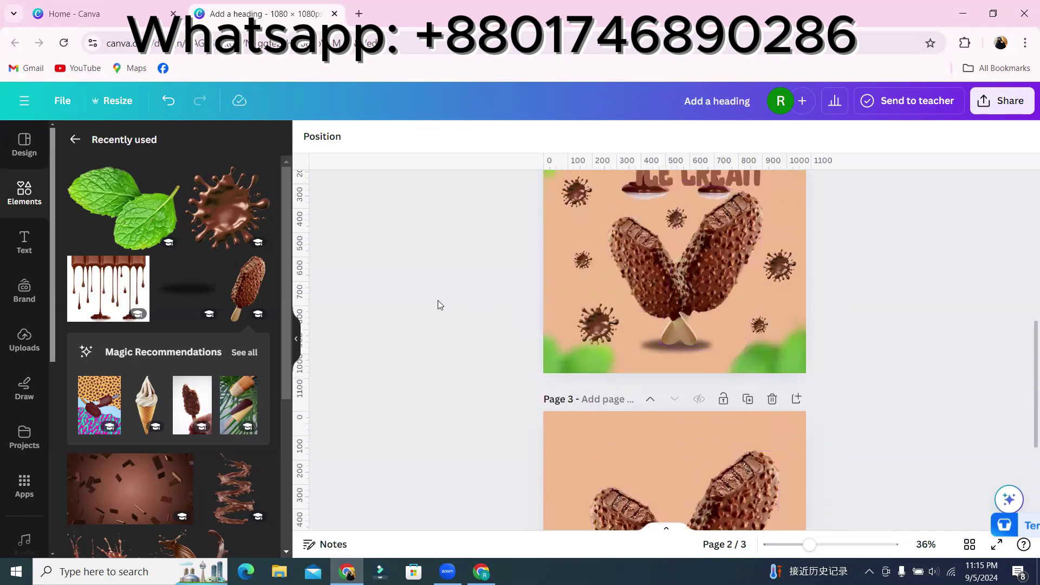
pyautogui.click(221, 209)
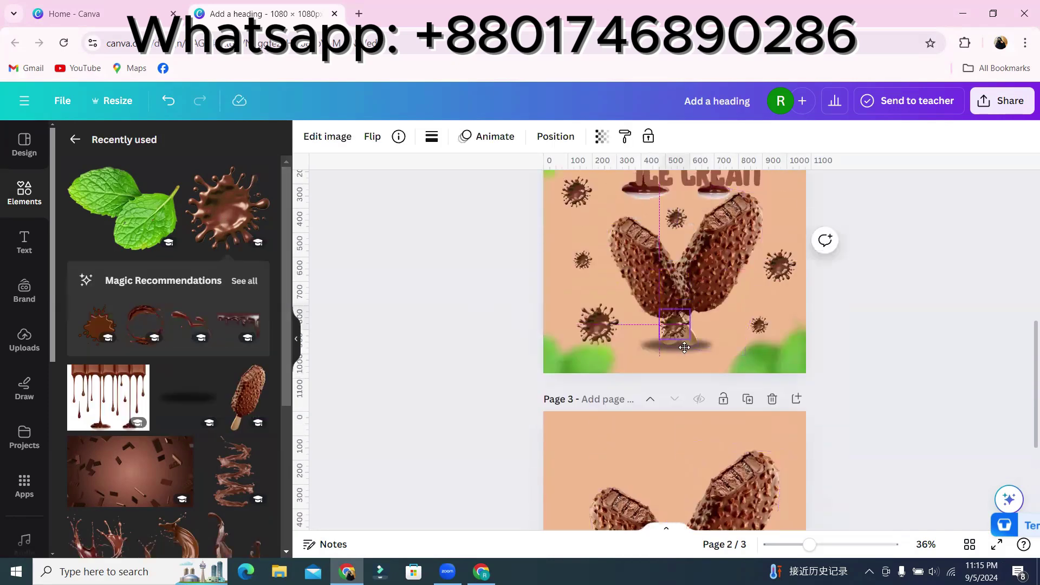
pyautogui.scroll(-3, 675, 298)
pyautogui.moveTo(676, 254); pyautogui.dragTo(568, 364)
pyautogui.click(656, 239)
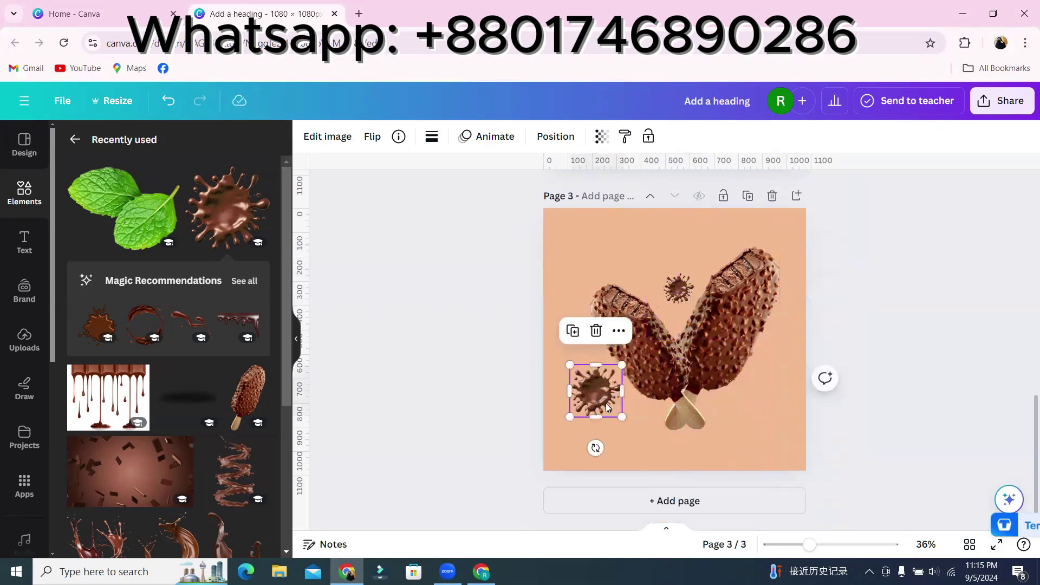
# Duplicate the splash in different sizes and place copies beside the left bar and to the lower right of the bars
pyautogui.moveTo(596, 398); pyautogui.dragTo(570, 339)
pyautogui.hotkey('ctrl', 'd')
pyautogui.click(701, 373)
pyautogui.click(754, 321)
pyautogui.scroll(6, 638, 325)
pyautogui.scroll(-6, 655, 312)
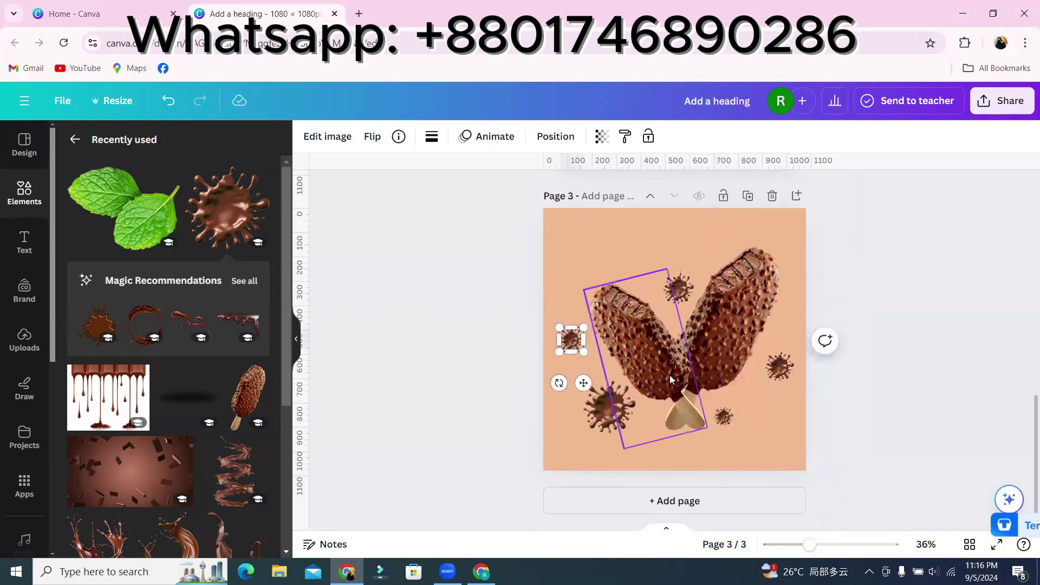
# Place a splash above the others on the page's left side and a smaller one between the bars' tips
pyautogui.moveTo(675, 279); pyautogui.dragTo(574, 284)
pyautogui.click(657, 260)
pyautogui.click(585, 318)
# Duplicate the splash beside the right bar, shrink the copy and place it higher near the page's right edge
pyautogui.click(779, 366)
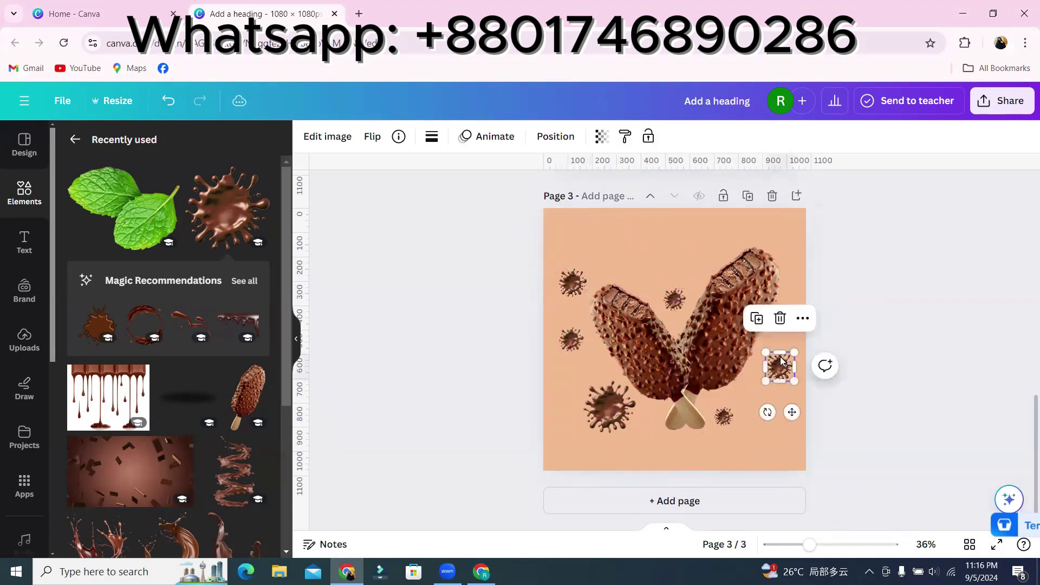
pyautogui.click(757, 320)
pyautogui.moveTo(784, 367); pyautogui.dragTo(784, 303)
pyautogui.moveTo(794, 319); pyautogui.dragTo(791, 308)
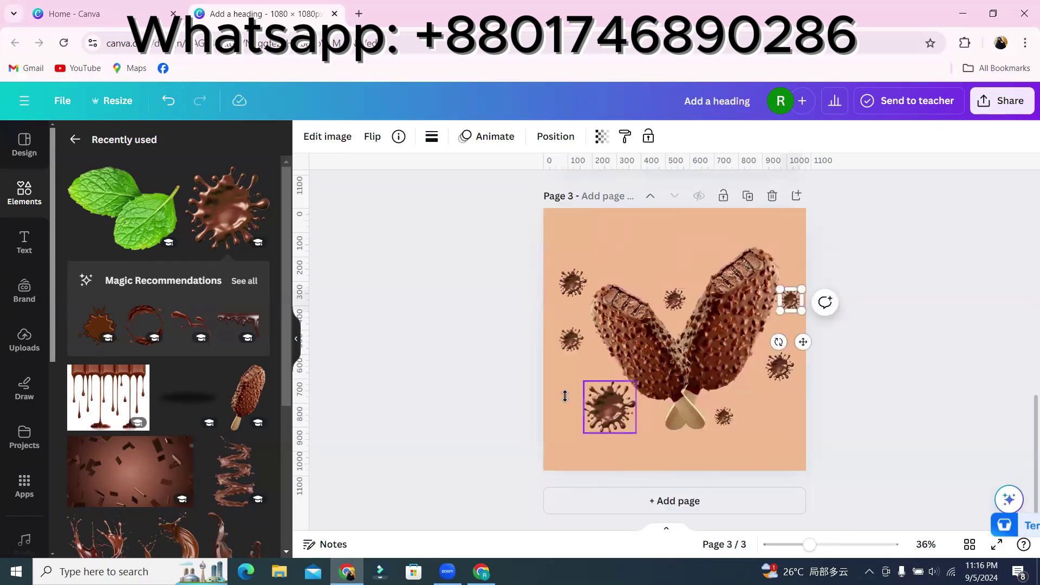
# Search the elements for "shadow" and place the first soft oval shadow graphic under the crossed sticks
pyautogui.click(29, 182)
pyautogui.click(138, 150)
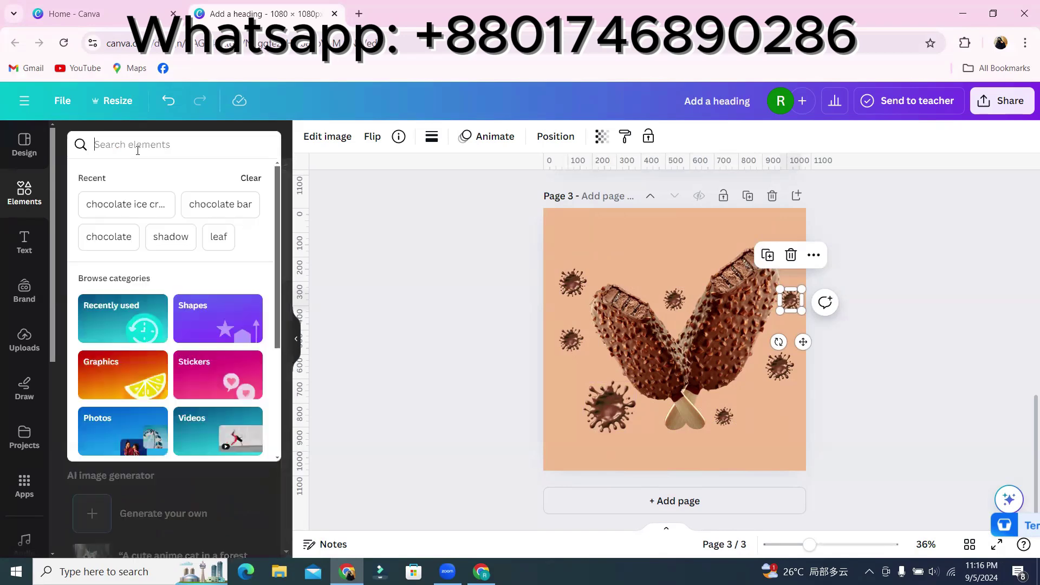
pyautogui.click(170, 237)
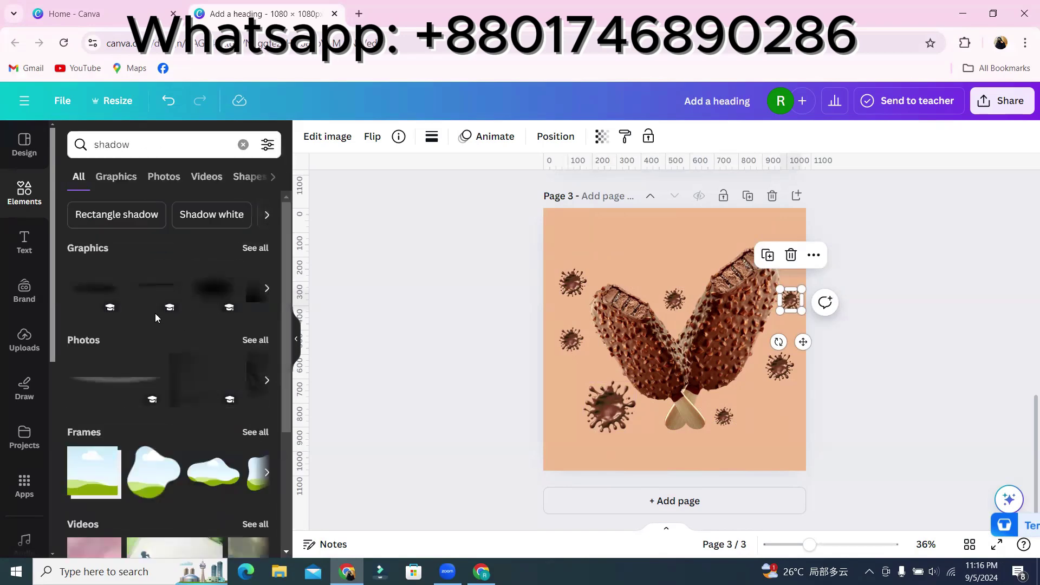
pyautogui.click(95, 288)
pyautogui.moveTo(665, 346); pyautogui.dragTo(682, 430)
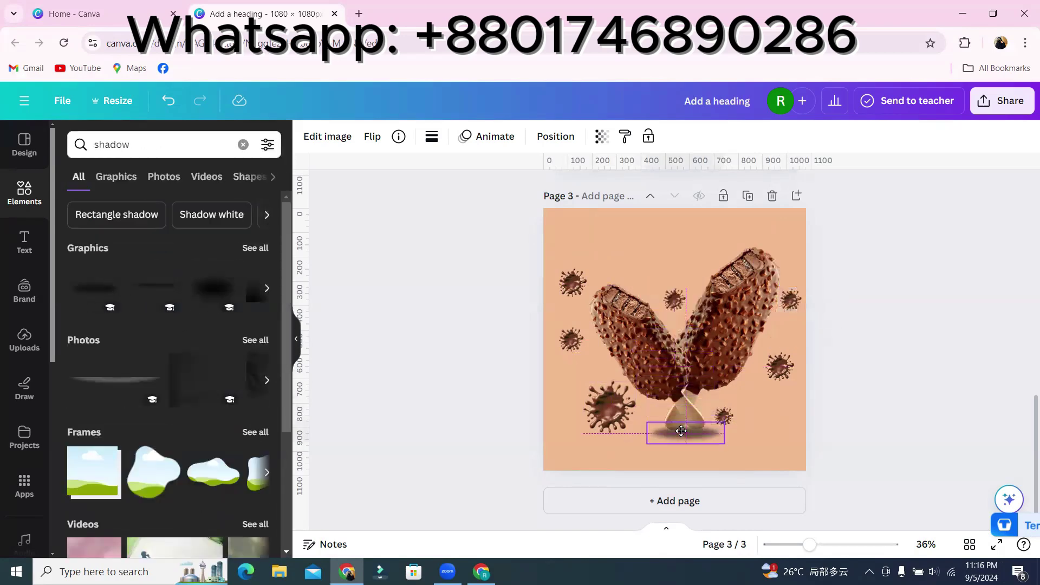
# Send the shadow to the back so it lies behind the ice cream sticks
pyautogui.rightClick(681, 432)
pyautogui.moveTo(697, 294)
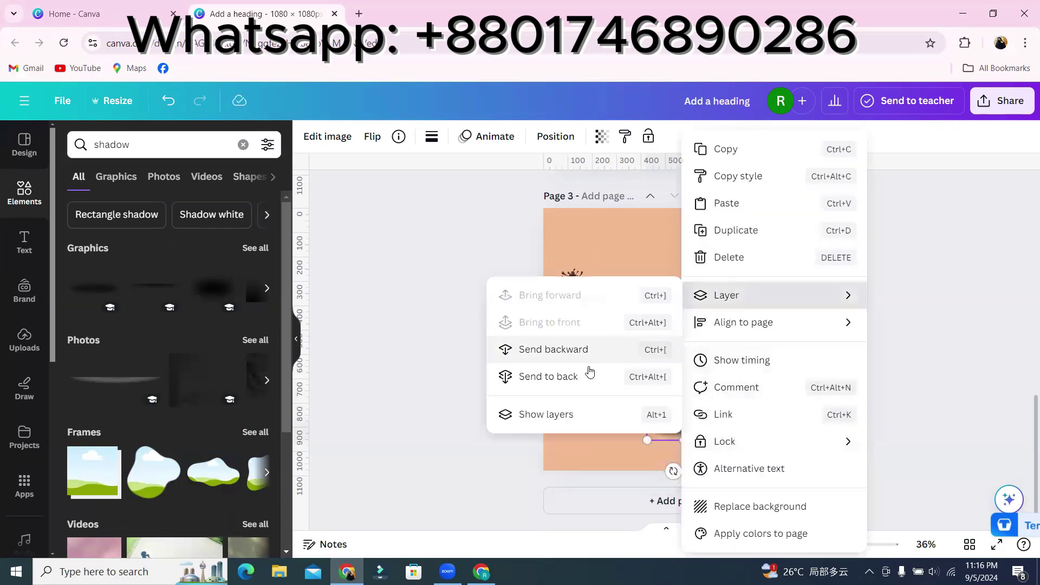
pyautogui.click(587, 376)
pyautogui.click(466, 424)
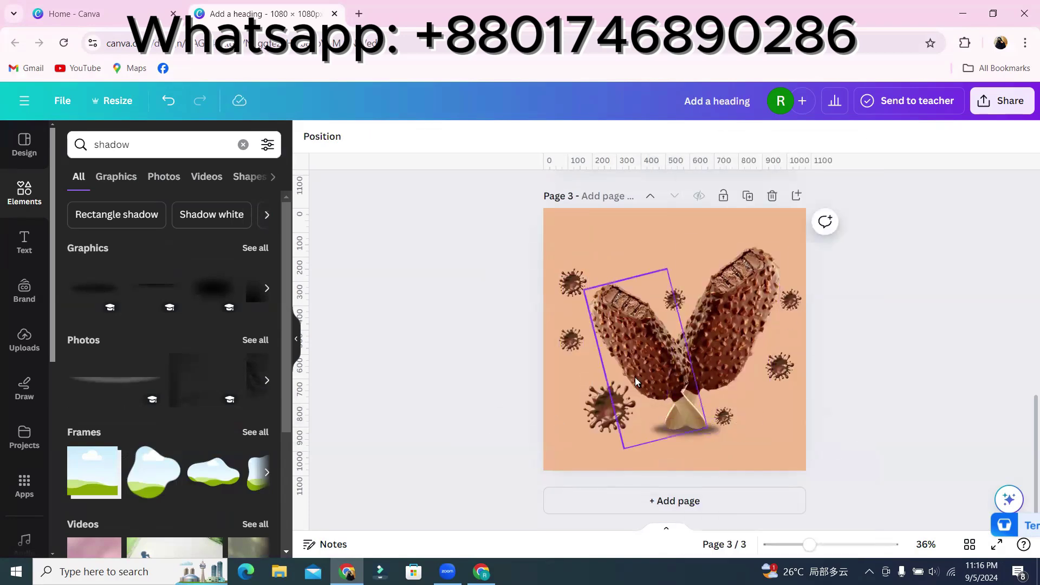
# Add the recently used dripping chocolate image to page 3 and remove its white background with BG Remover
pyautogui.click(26, 200)
pyautogui.click(255, 214)
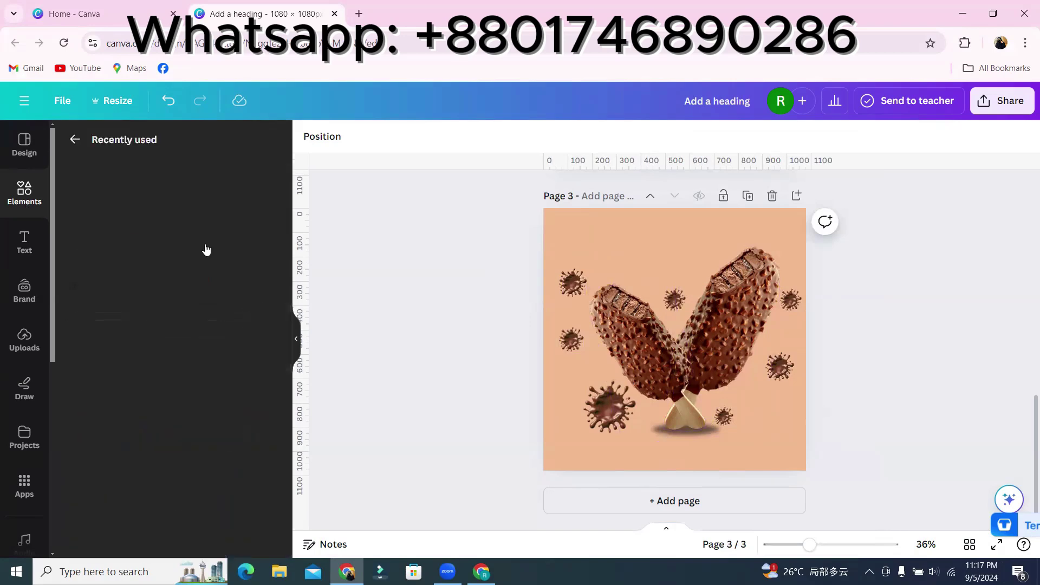
pyautogui.click(193, 265)
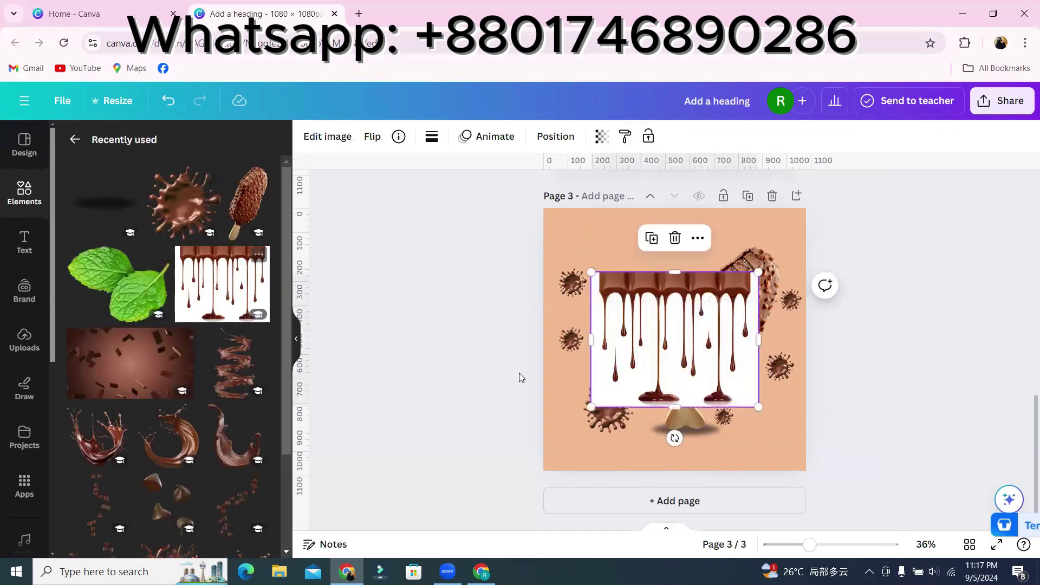
pyautogui.click(327, 137)
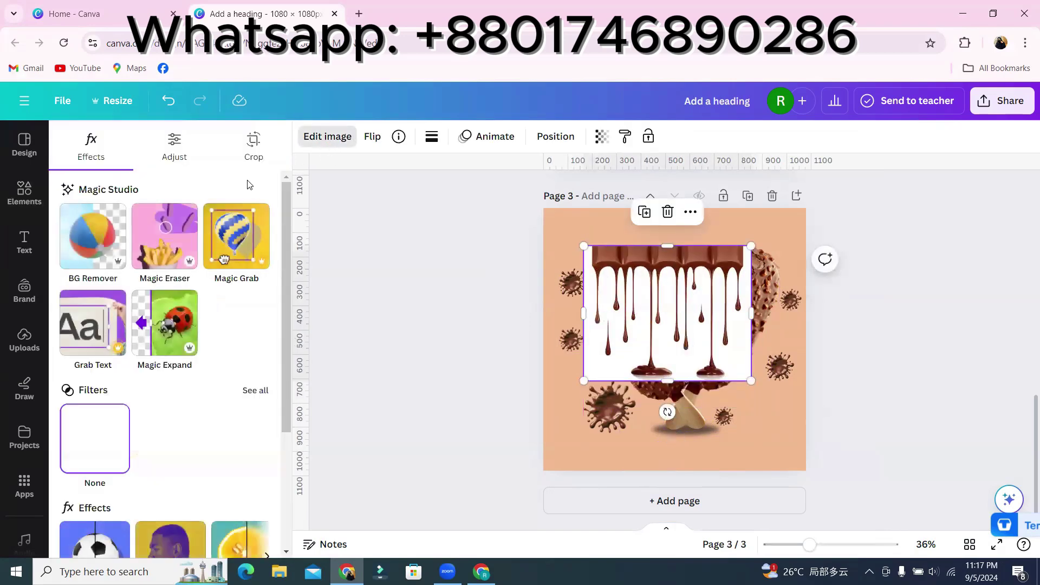
pyautogui.click(76, 217)
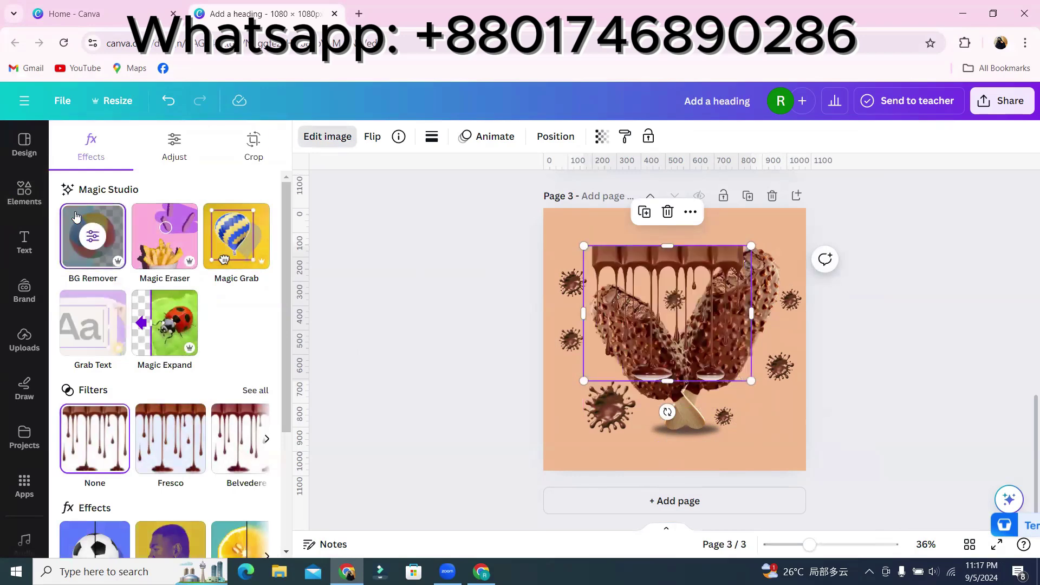
# Shrink the dripping chocolate image and move it over the page's top edge so that only the drips hang into the page
pyautogui.moveTo(688, 261); pyautogui.dragTo(671, 177)
pyautogui.moveTo(583, 278); pyautogui.dragTo(595, 266)
pyautogui.moveTo(653, 233); pyautogui.dragTo(648, 245)
pyautogui.scroll(6, 648, 244)
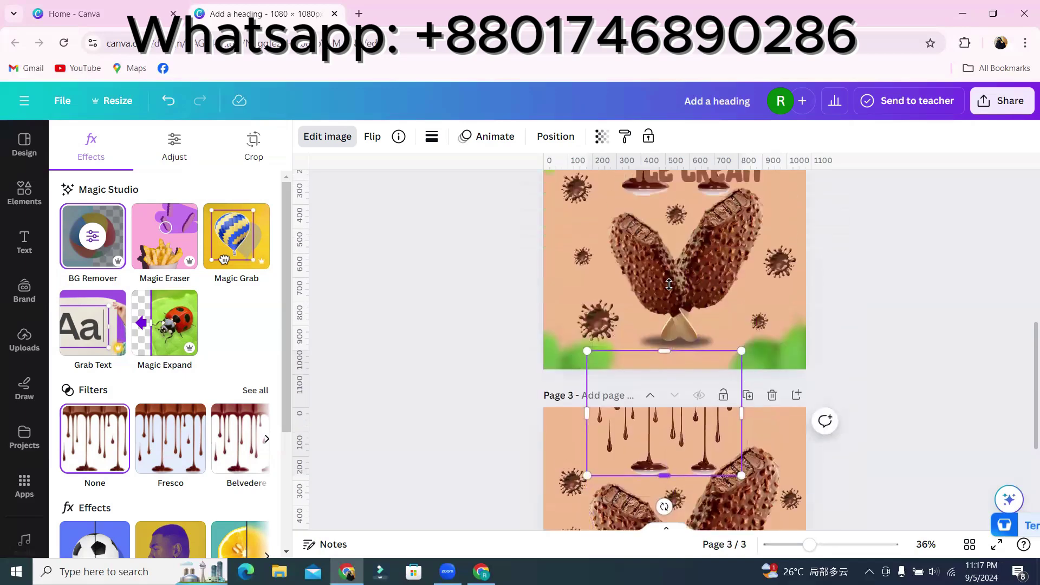
pyautogui.scroll(-5, 671, 285)
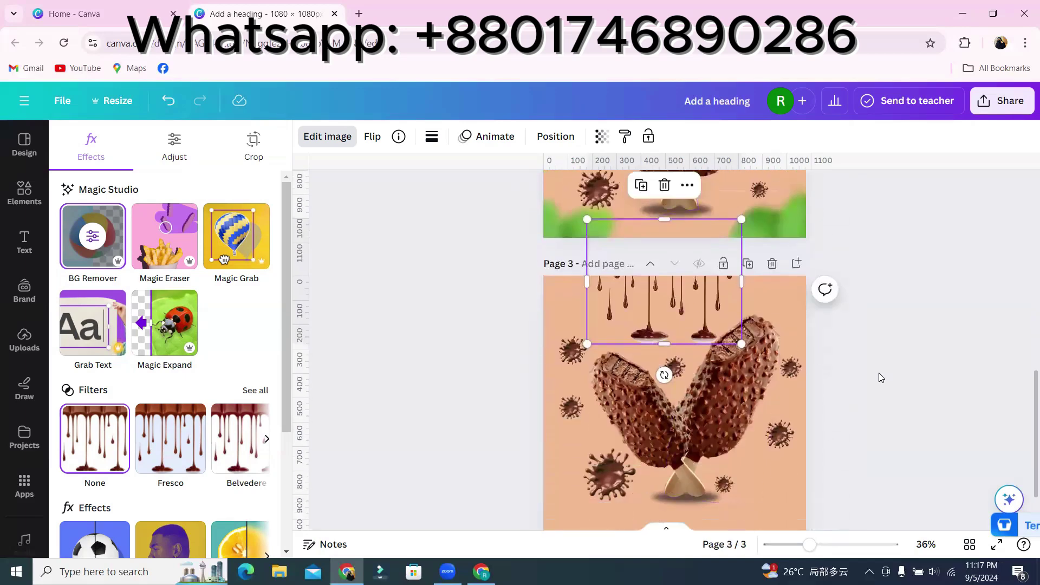
pyautogui.click(445, 343)
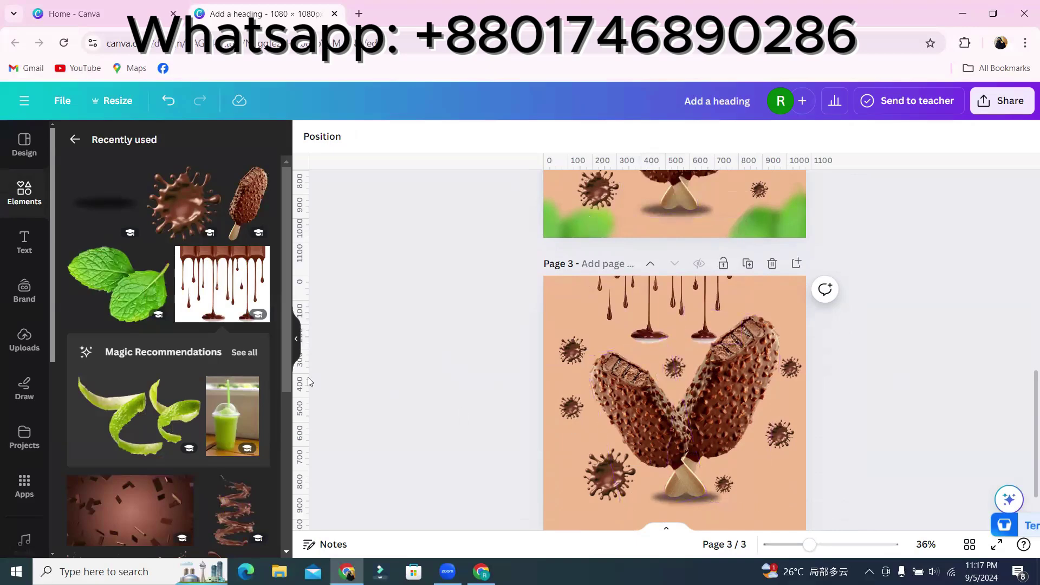
# Add a heading reading "chocolate" and set its font to Brother
pyautogui.click(17, 253)
pyautogui.click(139, 291)
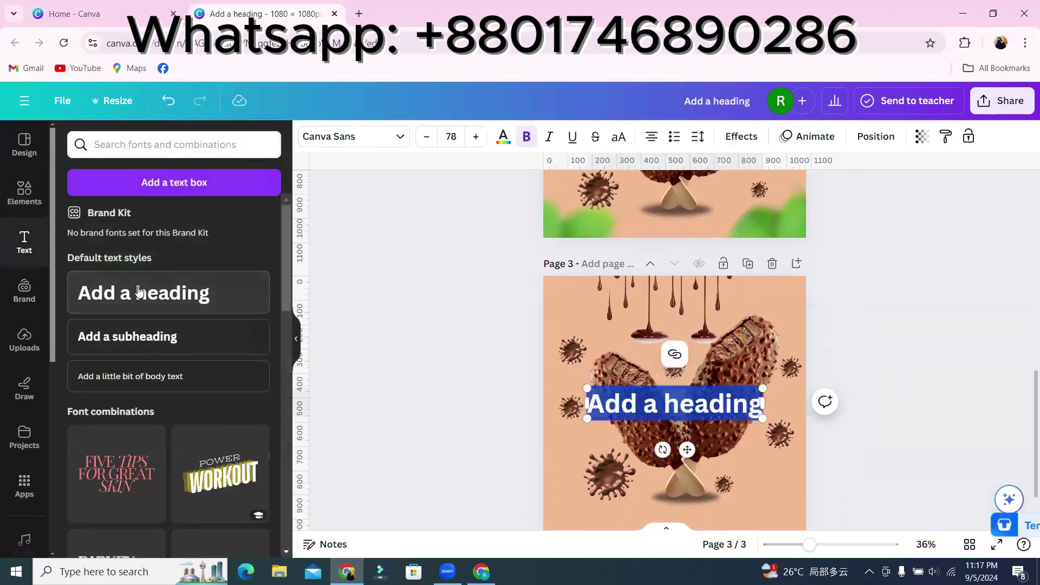
pyautogui.write('chocolate')
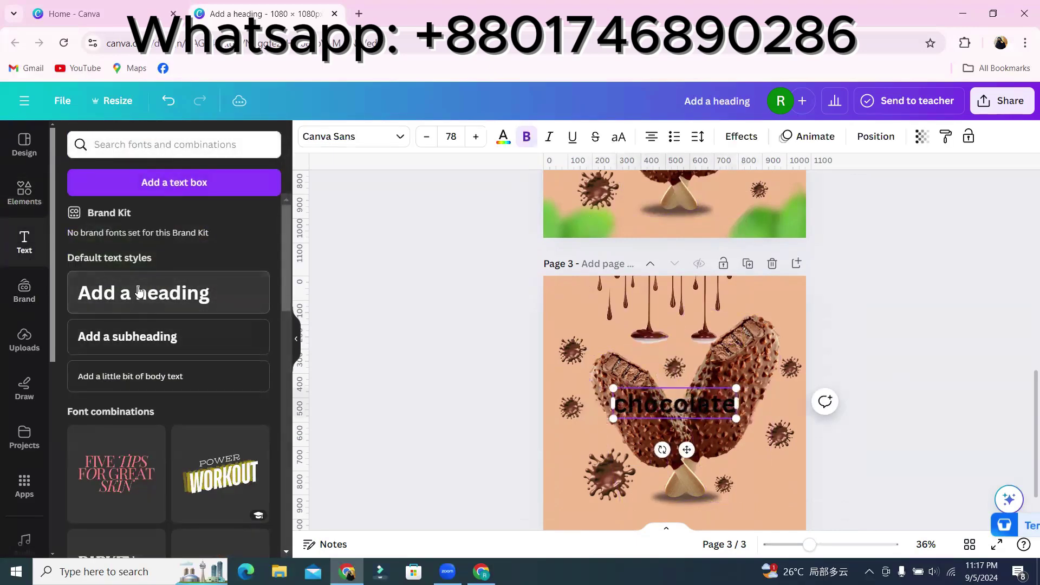
pyautogui.click(395, 139)
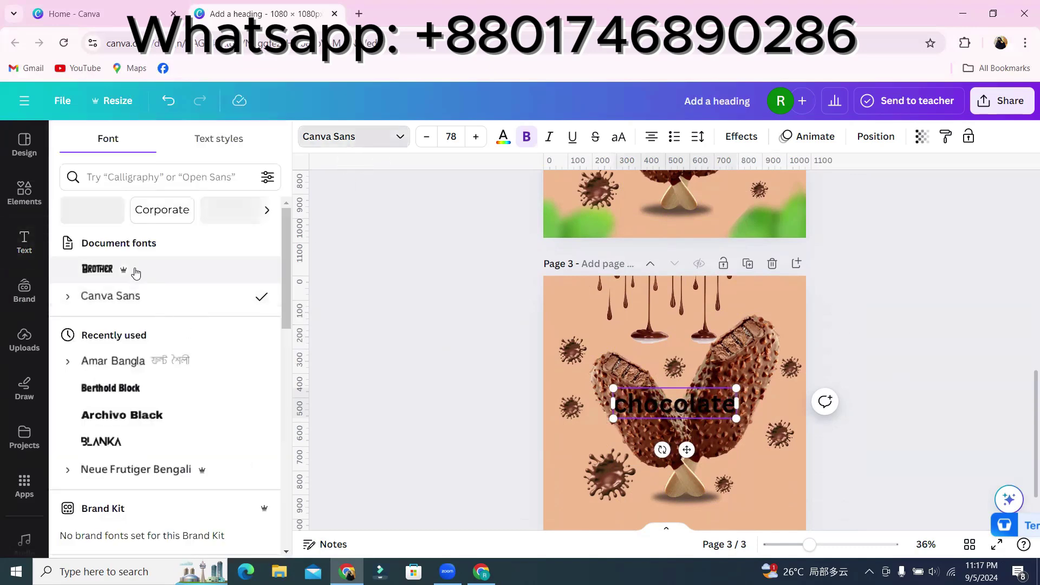
pyautogui.click(132, 269)
# Move the chocolate heading near the page top and add a second Brother heading reading "ICE CREAM" below it
pyautogui.moveTo(665, 406); pyautogui.dragTo(685, 357)
pyautogui.doubleClick(683, 353)
pyautogui.write('ICE CREAM')
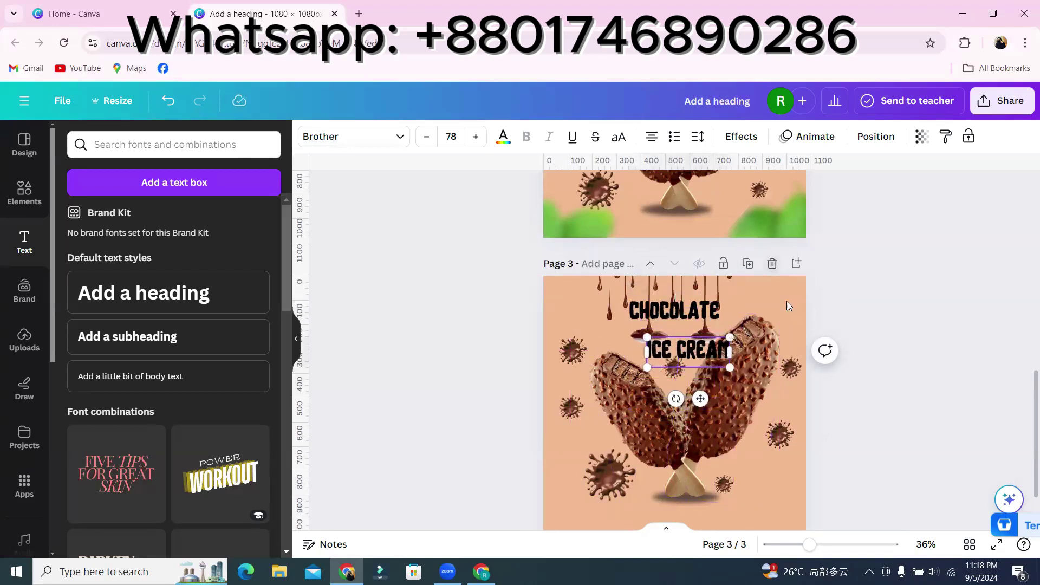
pyautogui.click(786, 301)
# Enlarge the CHOCOLATE heading over the drips and move the ICE CREAM heading up directly beneath it
pyautogui.moveTo(644, 313); pyautogui.dragTo(609, 279)
pyautogui.moveTo(679, 304); pyautogui.dragTo(681, 306)
pyautogui.click(683, 355)
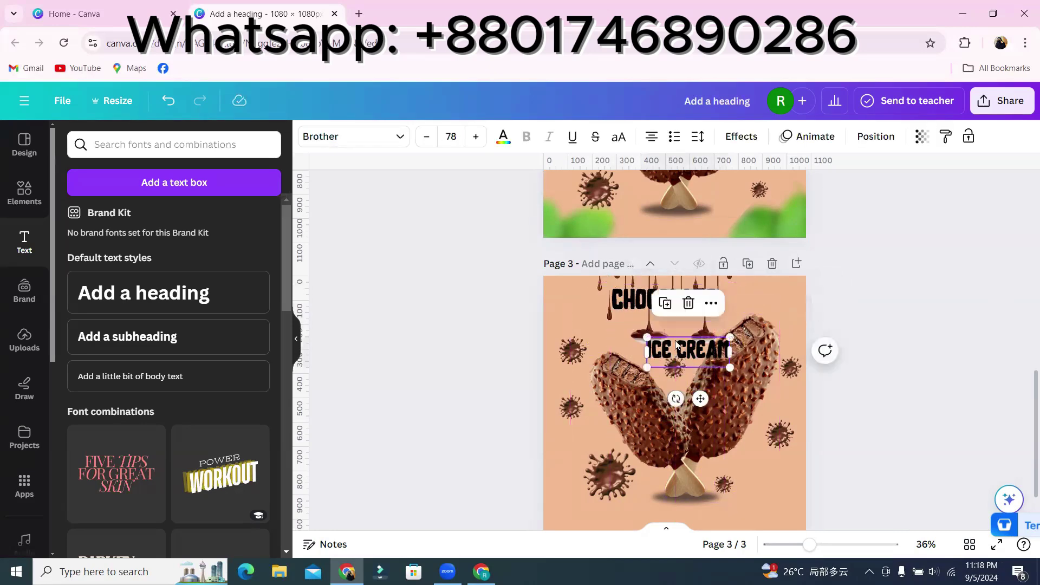
pyautogui.moveTo(676, 344); pyautogui.dragTo(670, 320)
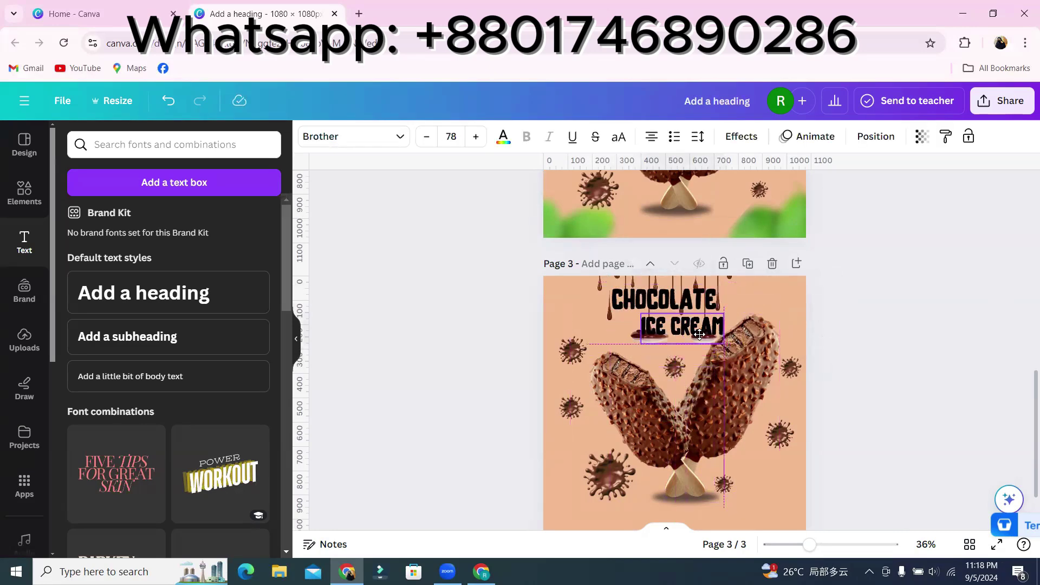
# Set the ICE CREAM heading to the brown document colour and apply the change to all black text in the design
pyautogui.click(505, 135)
pyautogui.click(185, 218)
pyautogui.click(154, 222)
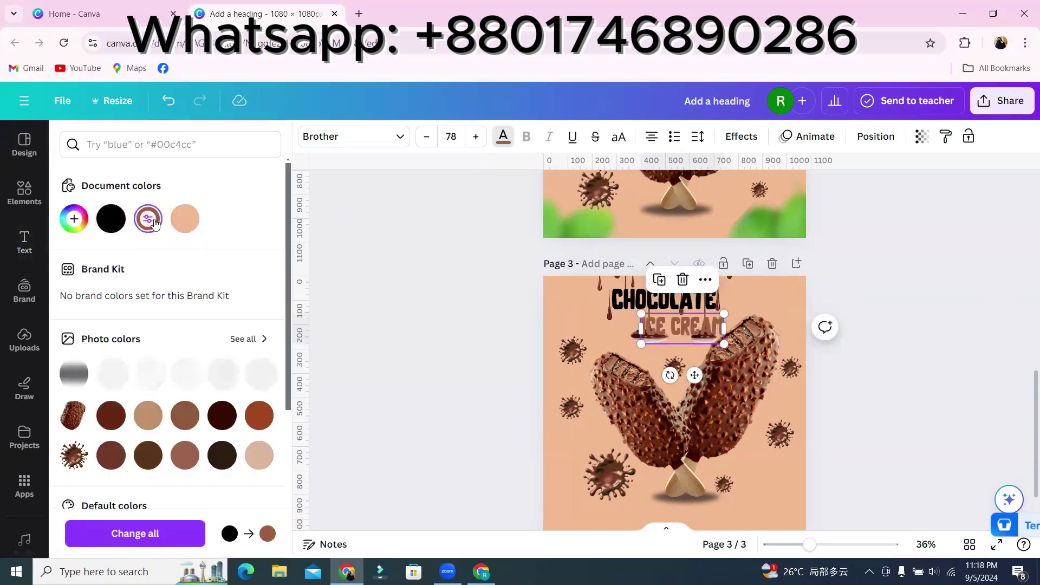
pyautogui.click(135, 532)
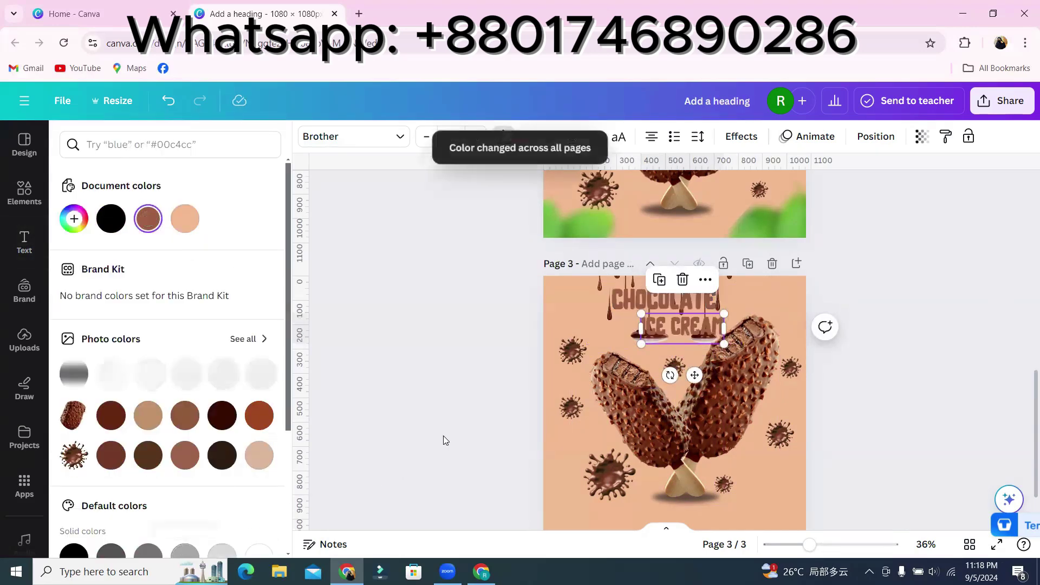
# Set the CHOCOLATE heading to brown #54341a and apply the change to all matching text in the design
pyautogui.click(536, 364)
pyautogui.click(649, 306)
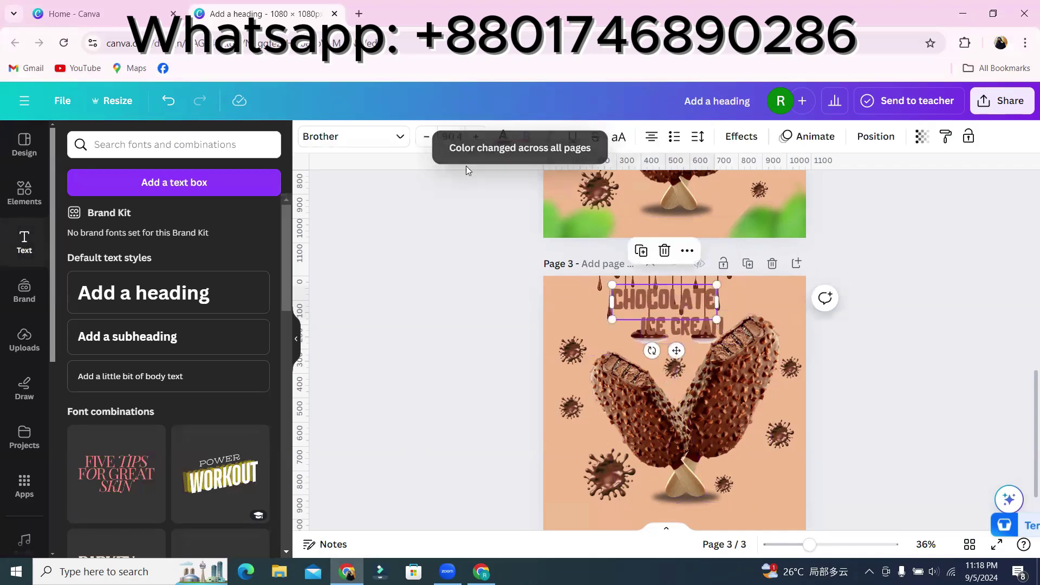
pyautogui.click(504, 136)
pyautogui.scroll(-1, 161, 466)
pyautogui.scroll(-1, 161, 466)
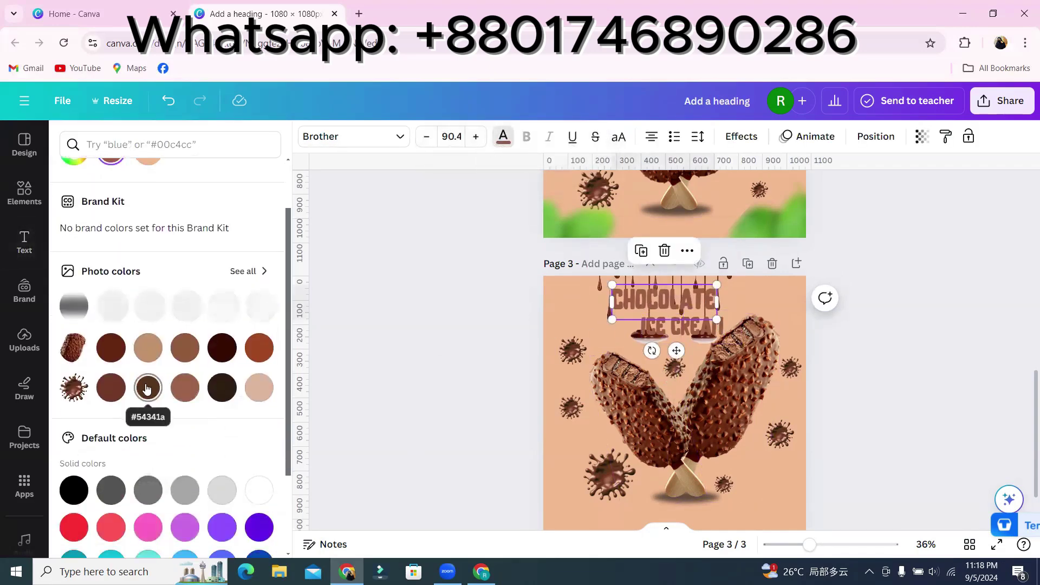
pyautogui.click(155, 387)
pyautogui.click(170, 523)
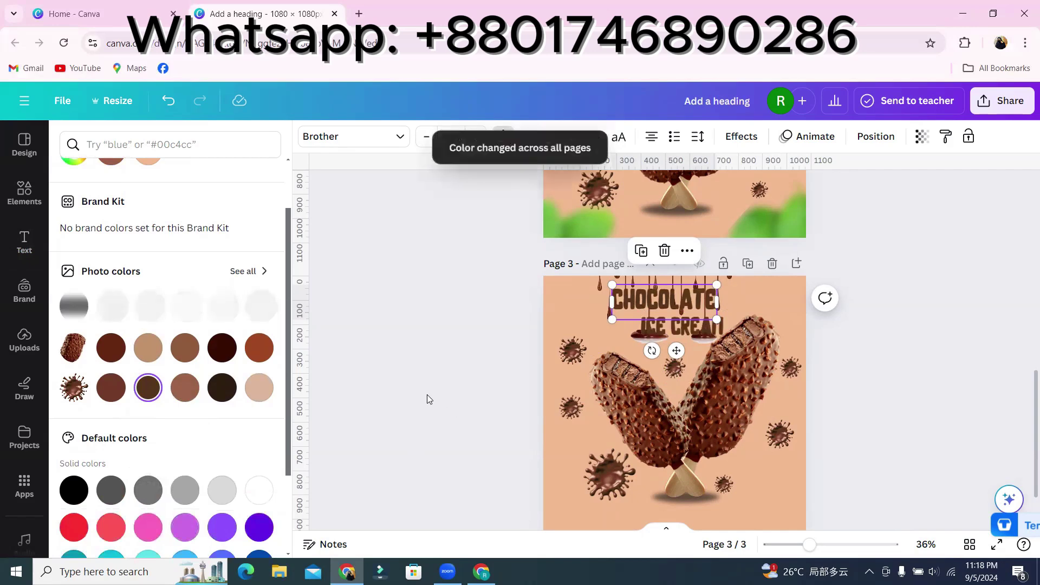
# Recolour the CHOCOLATE heading with the darkest brown from the ice cream photo colours and apply it to all matching text
pyautogui.click(227, 350)
pyautogui.click(158, 535)
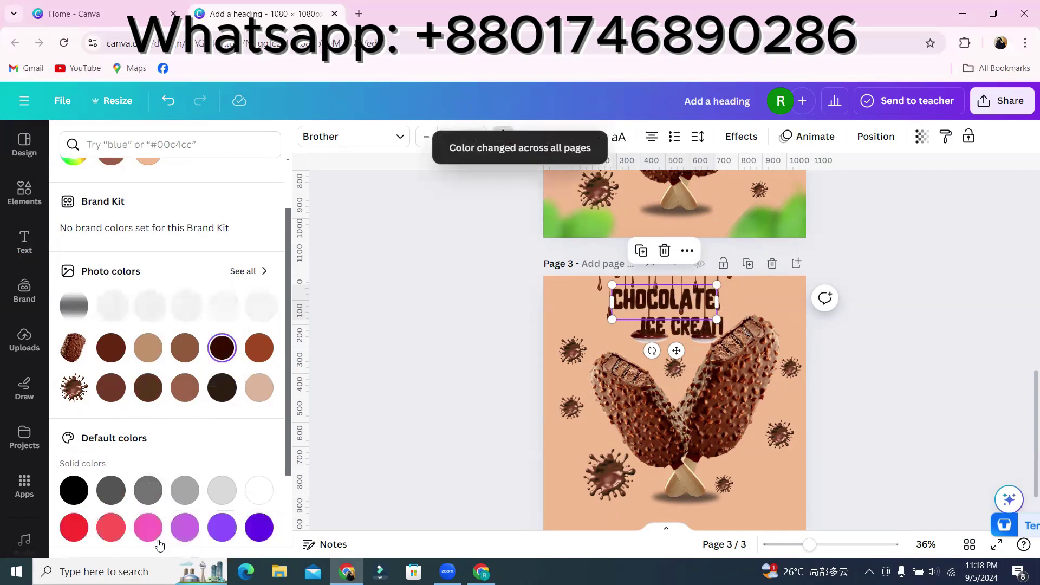
pyautogui.click(460, 403)
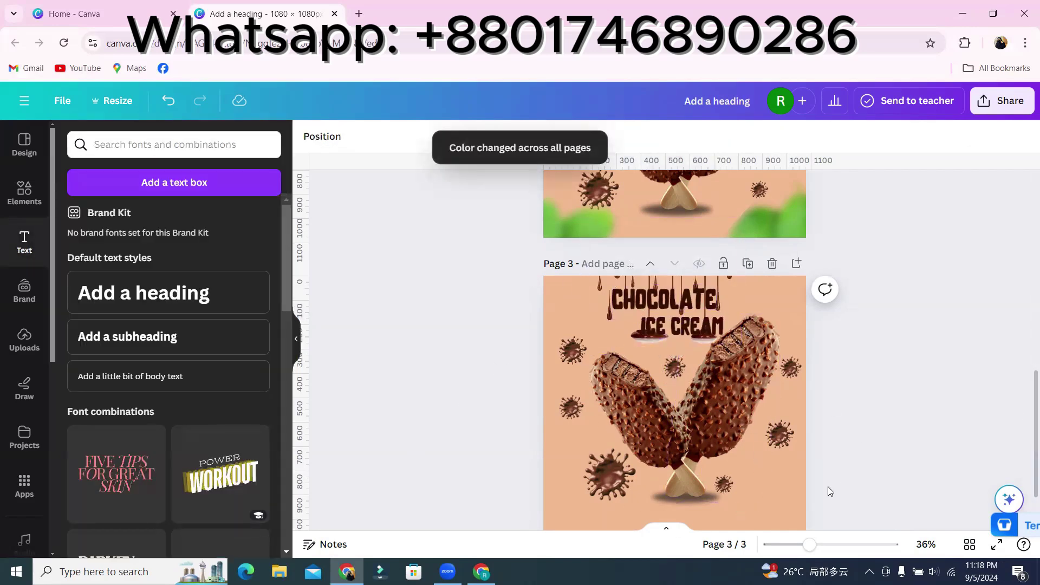
# Search the elements library for "letuce leaf"
pyautogui.click(24, 192)
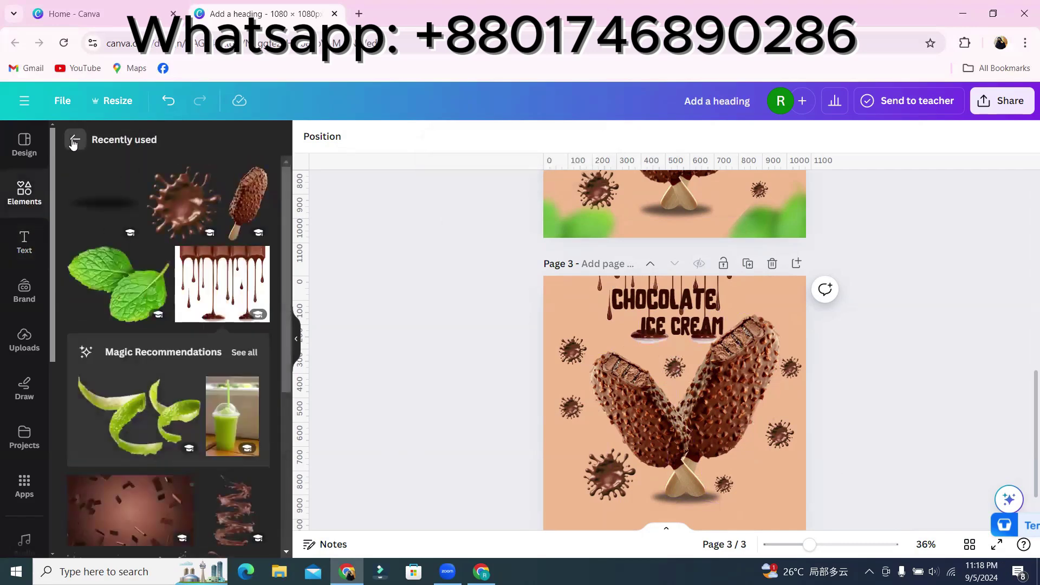
pyautogui.click(73, 142)
pyautogui.click(126, 144)
pyautogui.write('l')
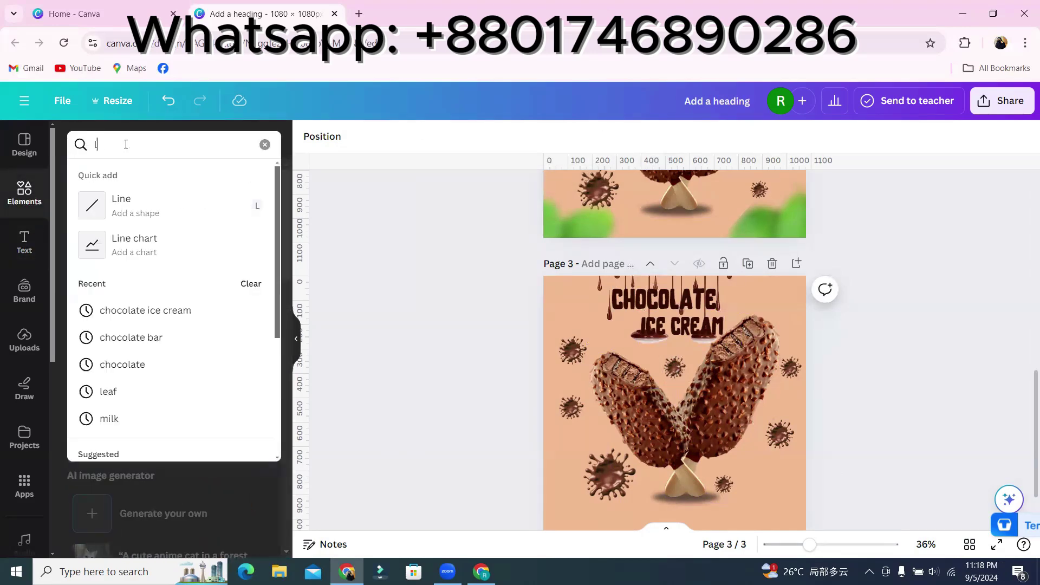
pyautogui.write('etuce l')
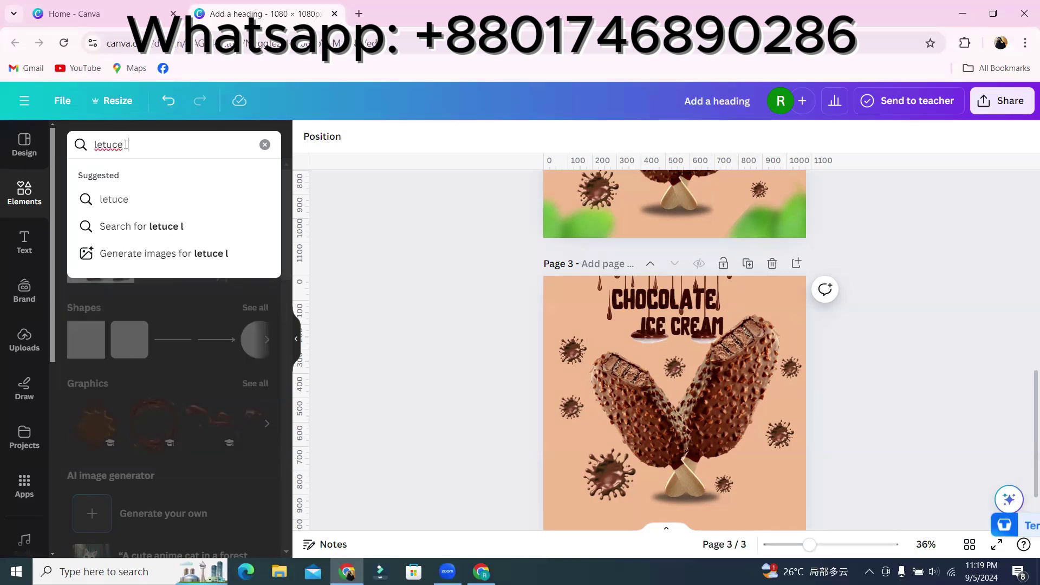
pyautogui.write('eaf')
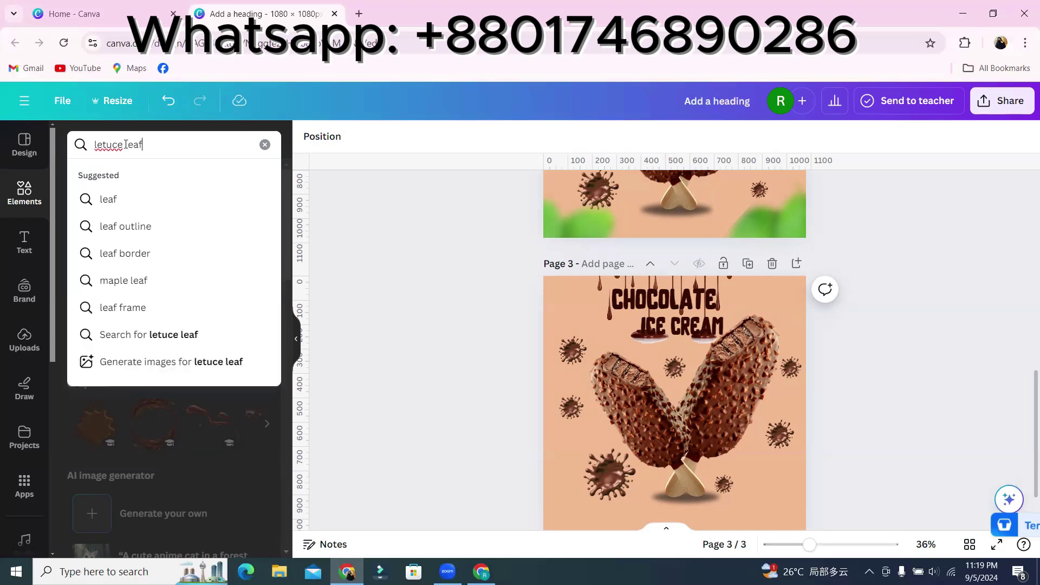
pyautogui.click(151, 331)
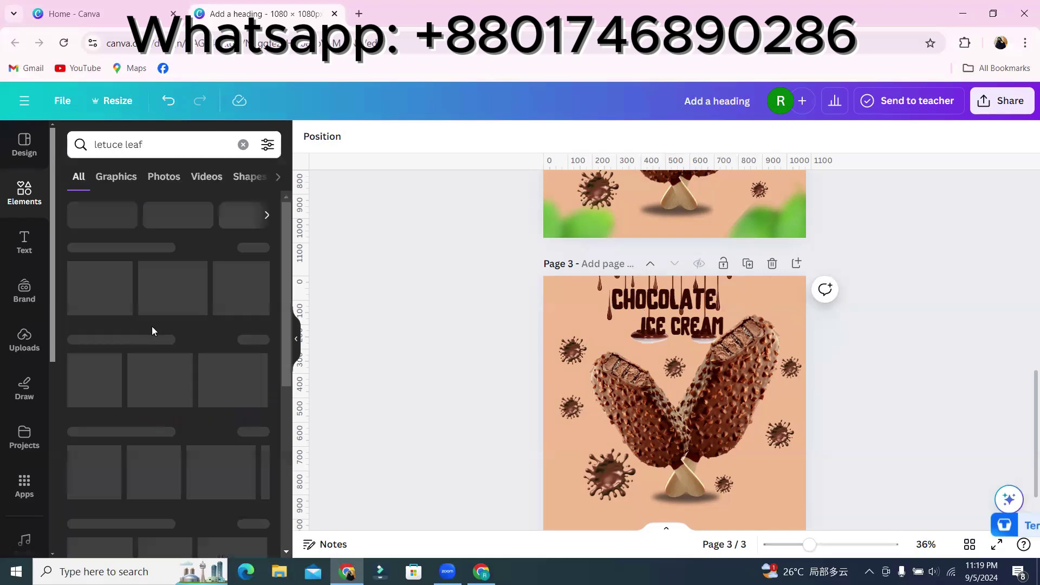
# Add the frilly single lettuce leaf cutout photo to page 3 and shrink it to about two thirds of its width
pyautogui.click(163, 176)
pyautogui.click(208, 270)
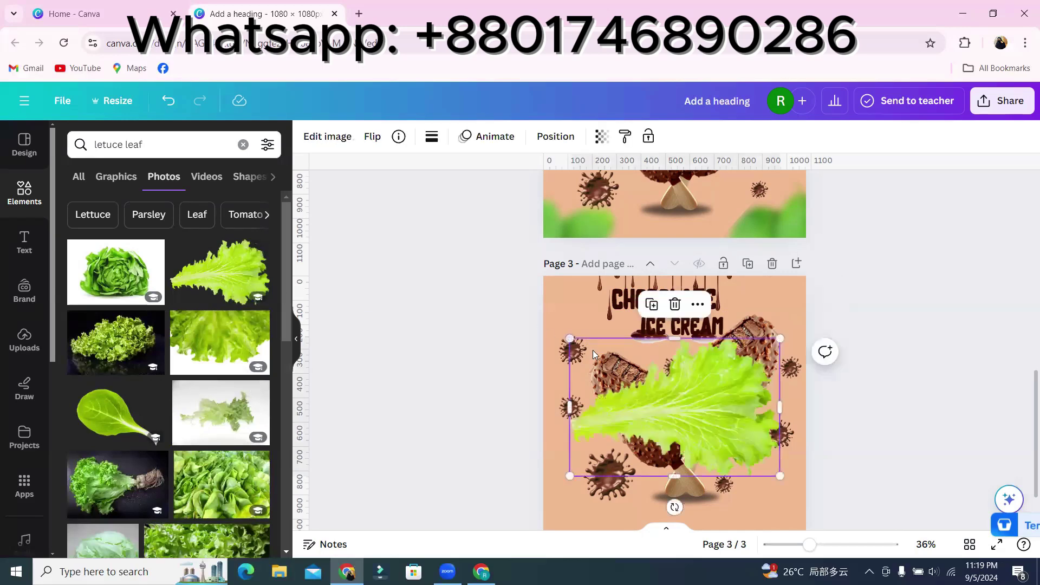
pyautogui.moveTo(564, 339); pyautogui.dragTo(646, 388)
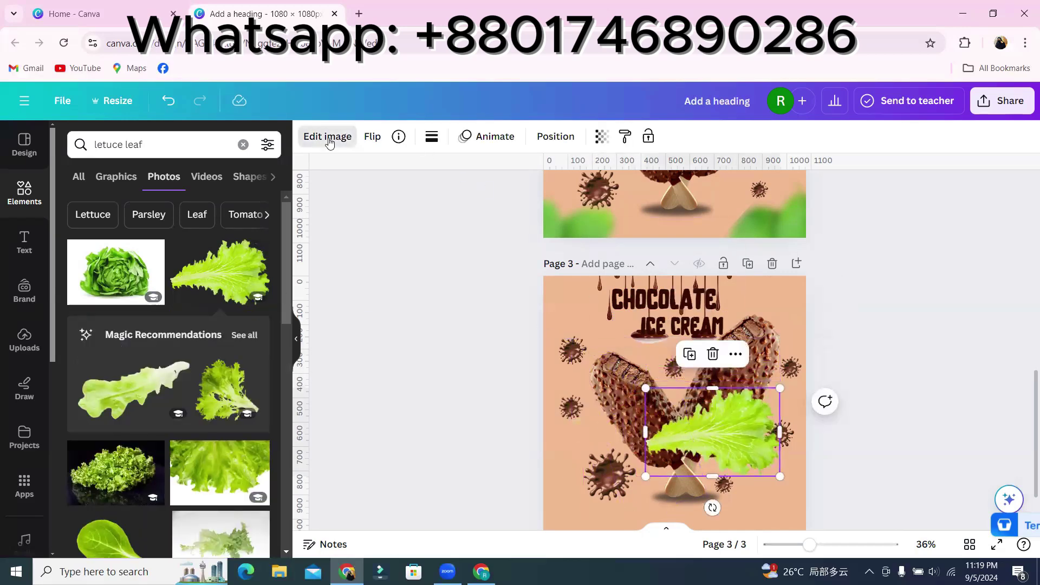
# Blur the whole frilly lettuce leaf image at intensity 100
pyautogui.click(327, 136)
pyautogui.scroll(-4, 184, 352)
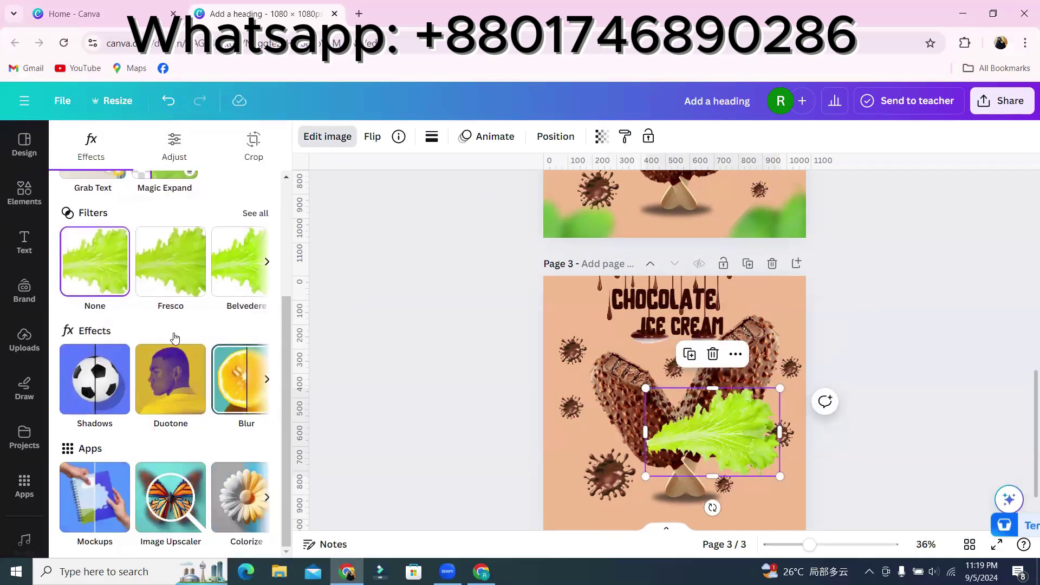
pyautogui.click(240, 379)
pyautogui.click(219, 173)
pyautogui.moveTo(201, 239); pyautogui.dragTo(264, 259)
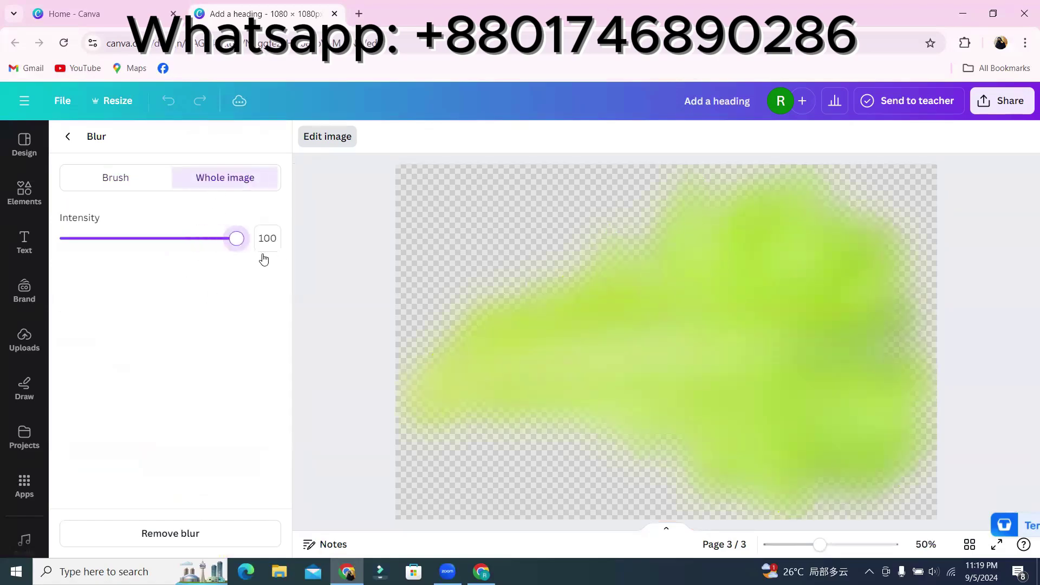
pyautogui.click(320, 142)
# Move the blurred leaf partly off the page's upper-left corner and place a rotated duplicate at its lower-left corner
pyautogui.moveTo(715, 425); pyautogui.dragTo(531, 288)
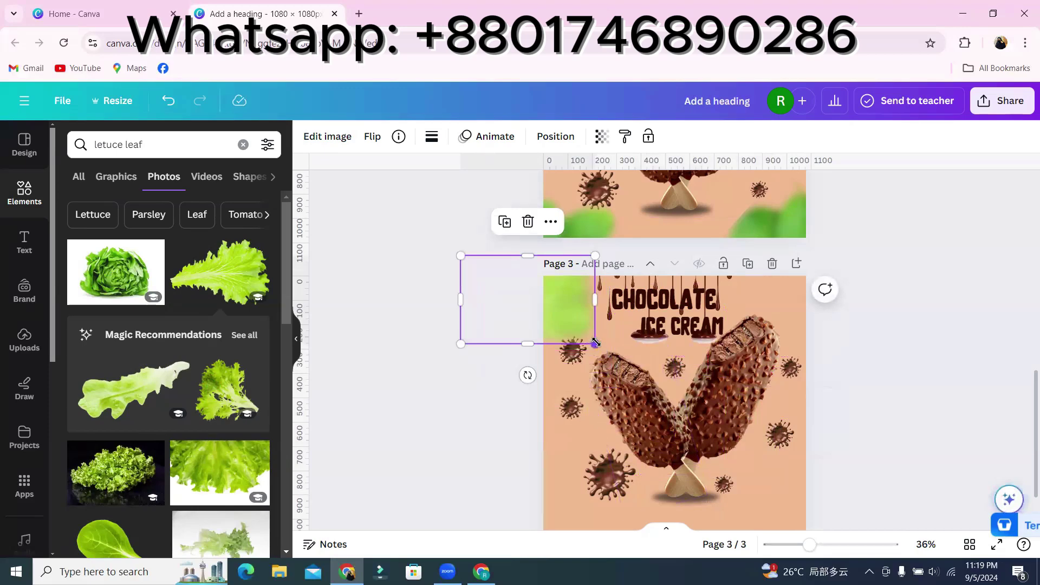
pyautogui.moveTo(595, 342)
pyautogui.mouseDown()
pyautogui.moveTo(584, 331)
pyautogui.moveTo(611, 338)
pyautogui.mouseUp()
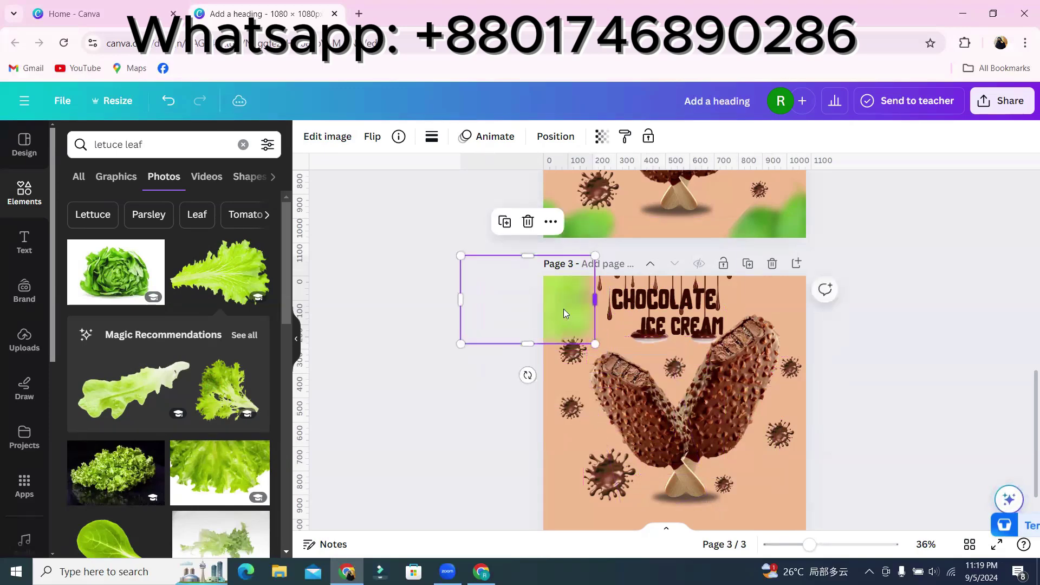
pyautogui.click(504, 225)
pyautogui.moveTo(556, 309); pyautogui.dragTo(583, 446)
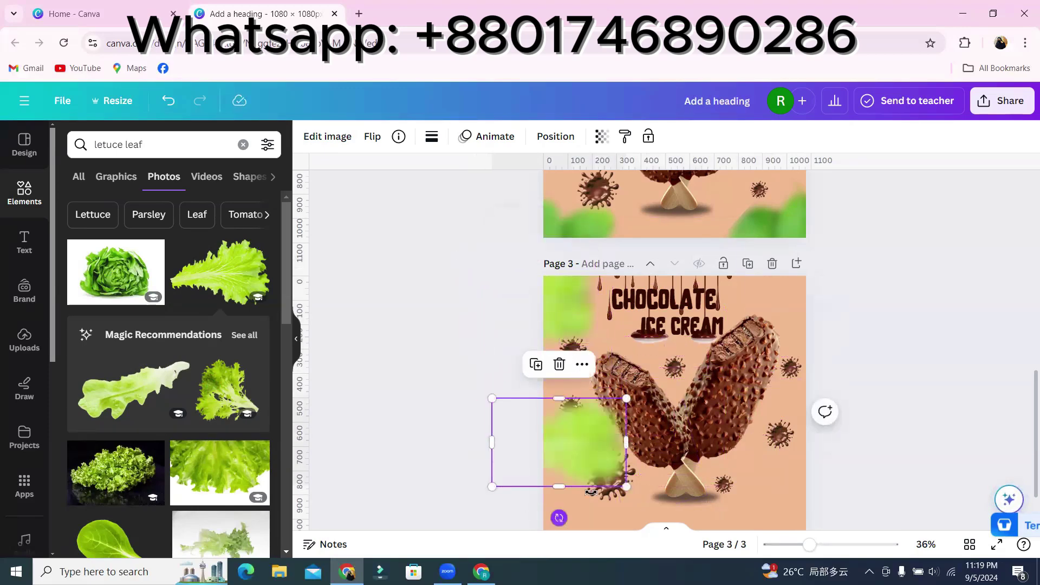
pyautogui.moveTo(591, 492); pyautogui.dragTo(560, 538)
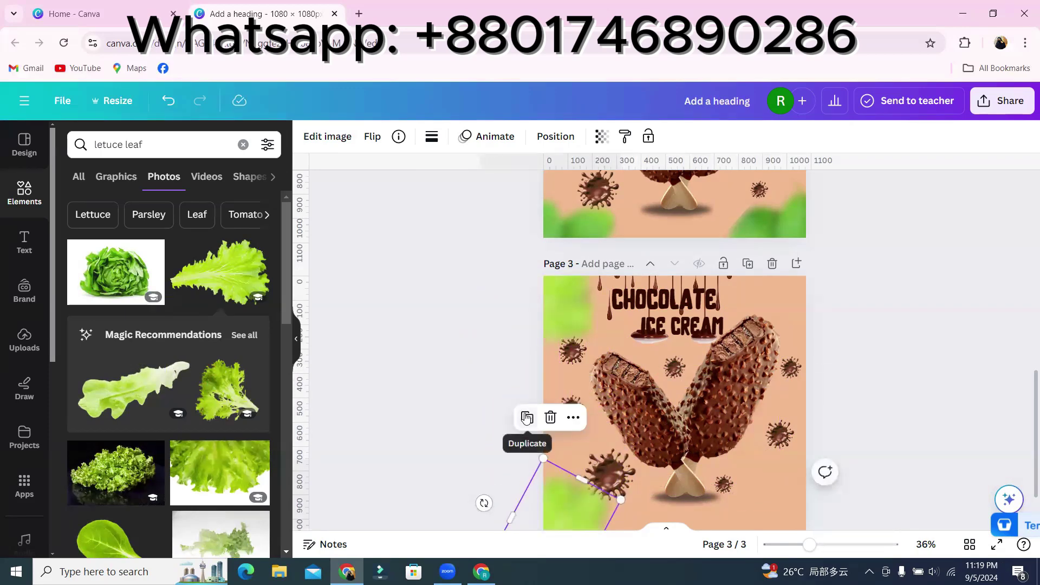
# Add the smooth round lettuce leaf cutout photo to page 3 and apply a strong blur to the whole image
pyautogui.scroll(-4, 168, 379)
pyautogui.click(111, 341)
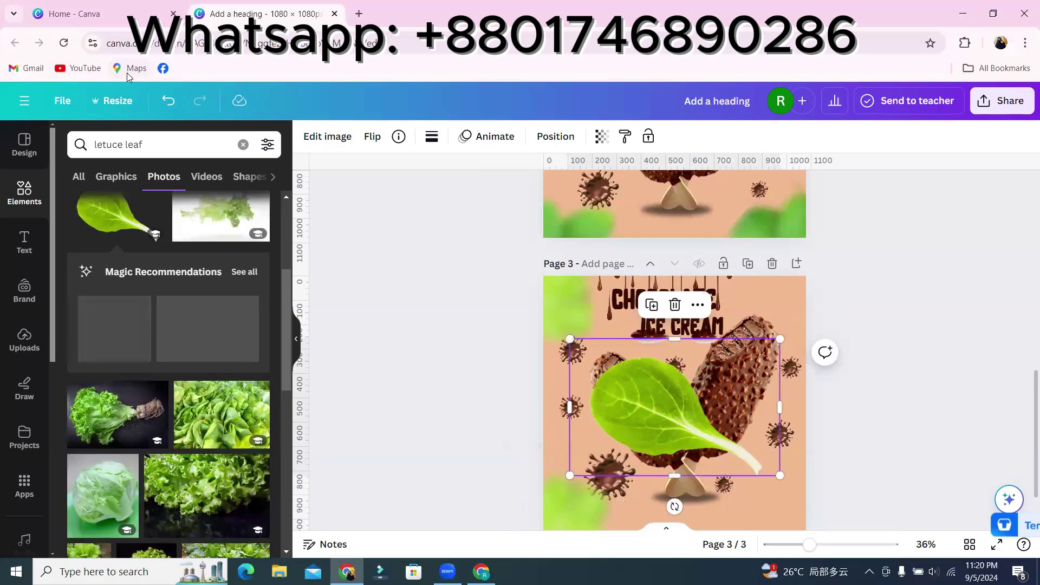
pyautogui.click(327, 136)
pyautogui.scroll(-3, 227, 363)
pyautogui.click(231, 376)
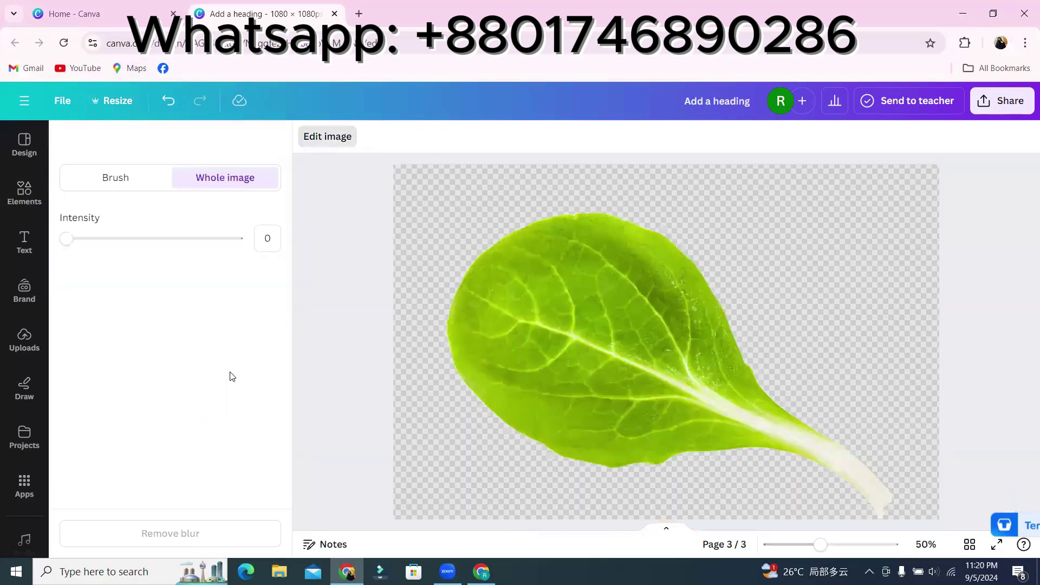
pyautogui.click(221, 238)
pyautogui.click(326, 139)
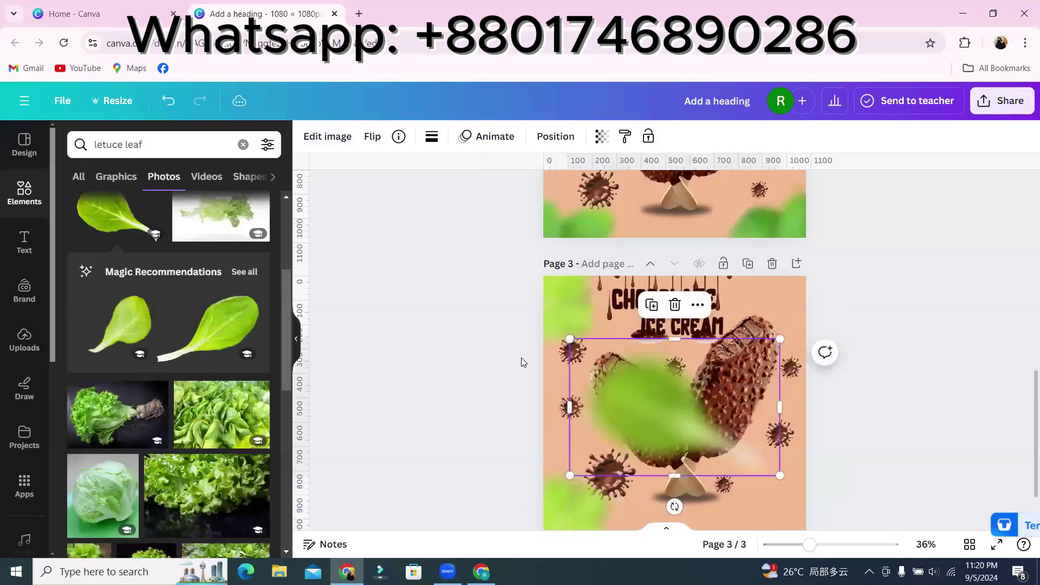
# Place the blurred round leaf over the page's lower-right corner and a rotated copy over its upper-right corner
pyautogui.moveTo(650, 406); pyautogui.dragTo(832, 411)
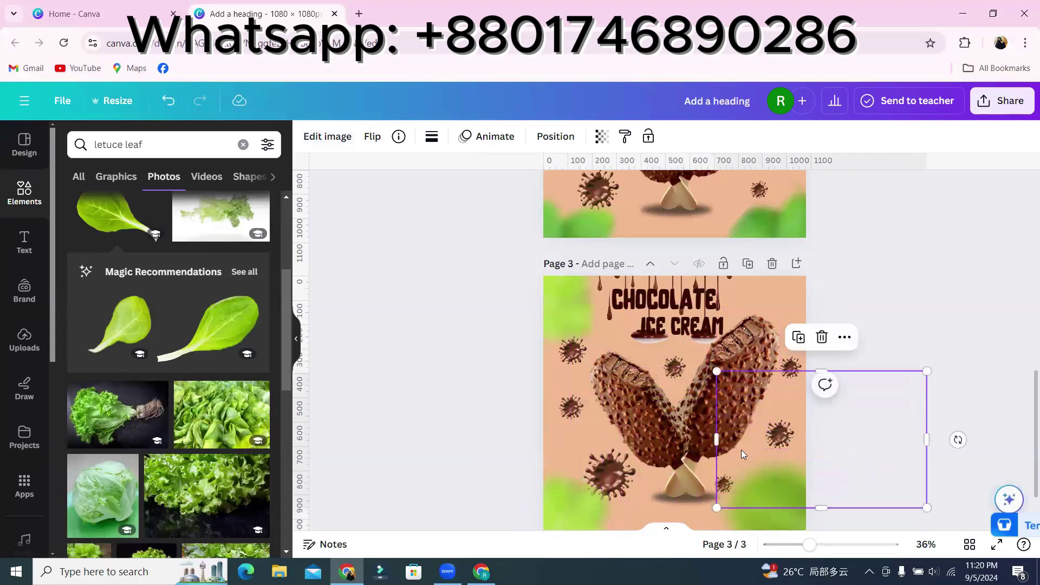
pyautogui.moveTo(743, 454); pyautogui.dragTo(727, 324)
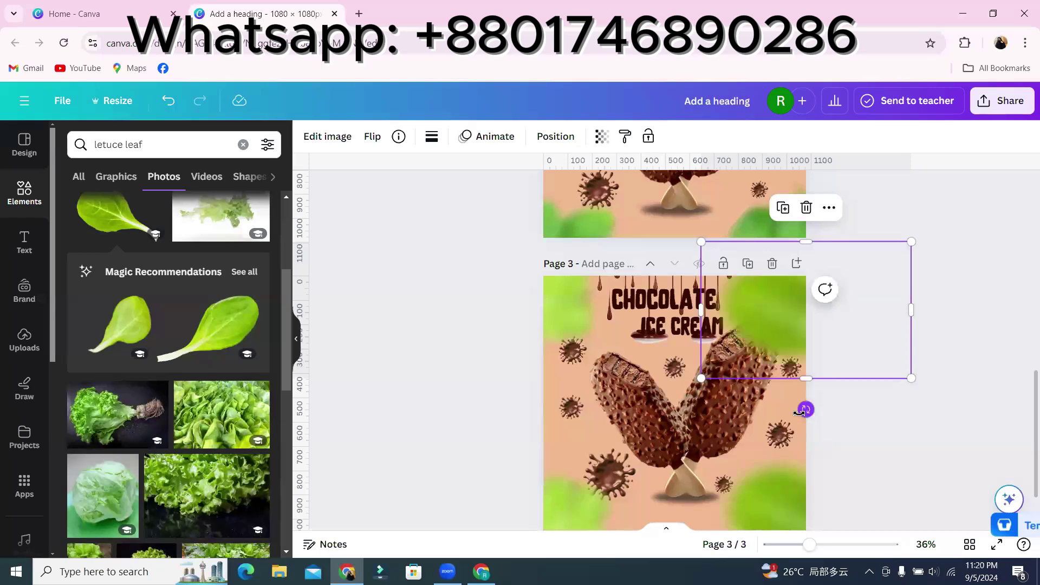
pyautogui.moveTo(805, 410); pyautogui.dragTo(832, 308)
pyautogui.moveTo(802, 355); pyautogui.dragTo(804, 301)
# Try the light green default solid colour on the CHOCOLATE heading
pyautogui.scroll(-1, 757, 422)
pyautogui.click(647, 316)
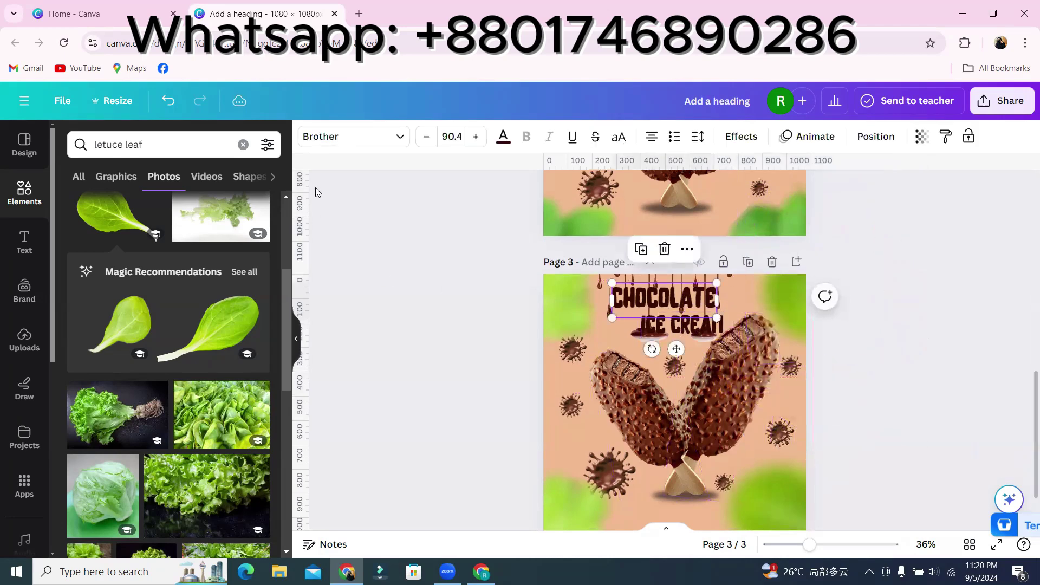
pyautogui.click(503, 138)
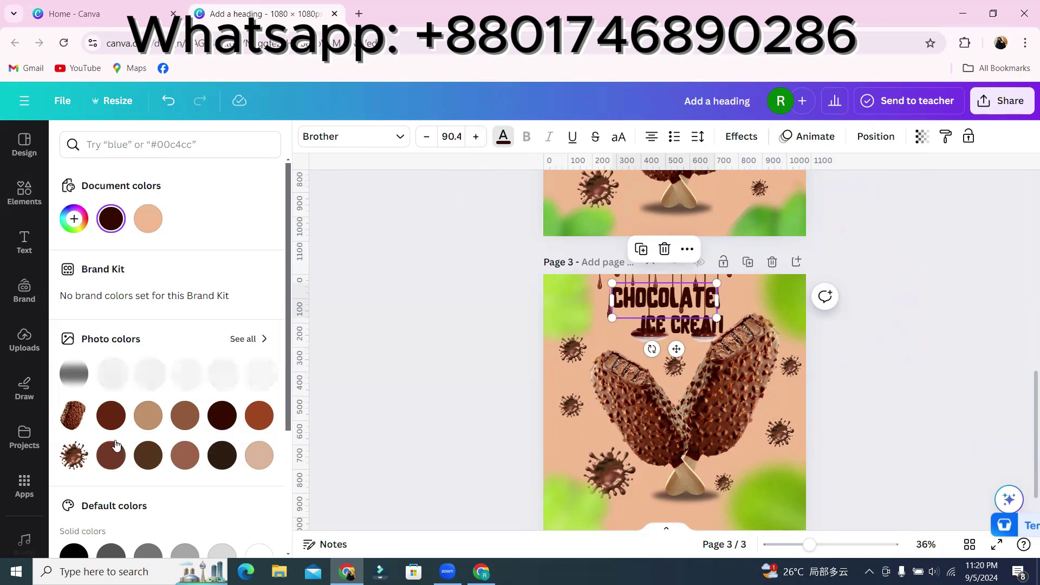
pyautogui.scroll(-3, 228, 391)
pyautogui.click(116, 529)
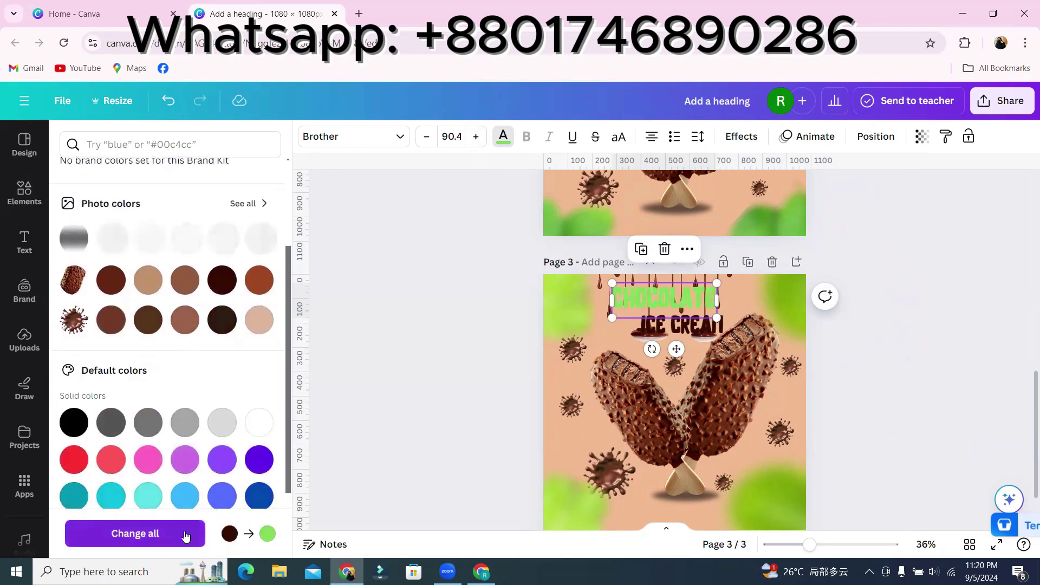
# Try the light green document colour on the ICE CREAM heading as well
pyautogui.click(663, 328)
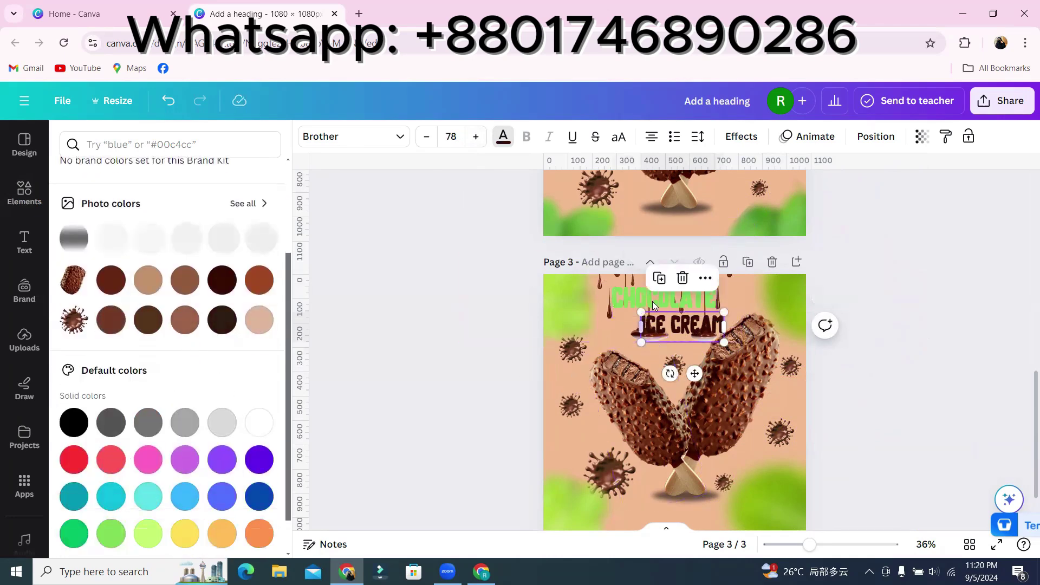
pyautogui.click(503, 137)
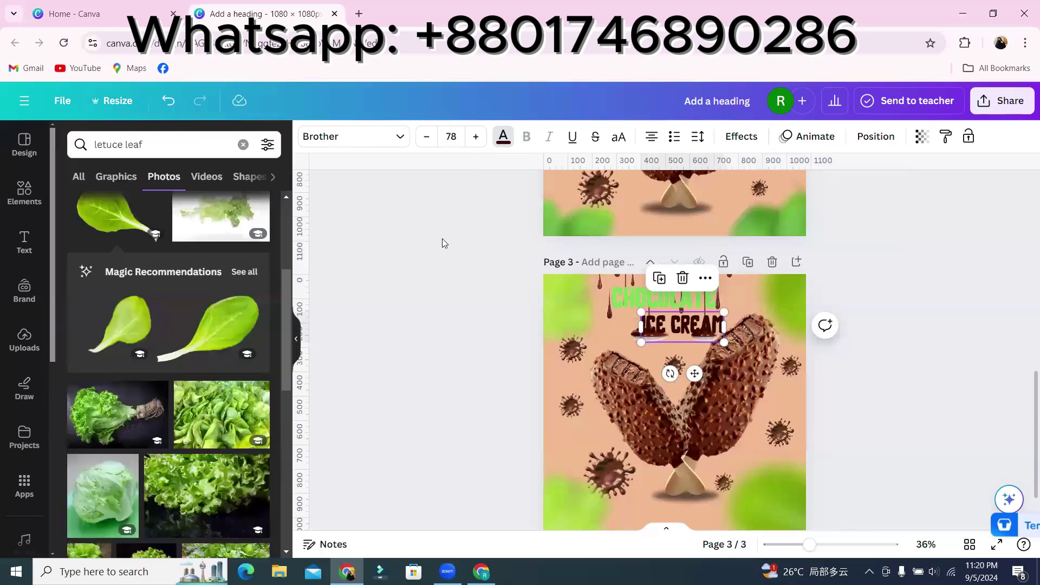
pyautogui.click(506, 142)
pyautogui.click(148, 219)
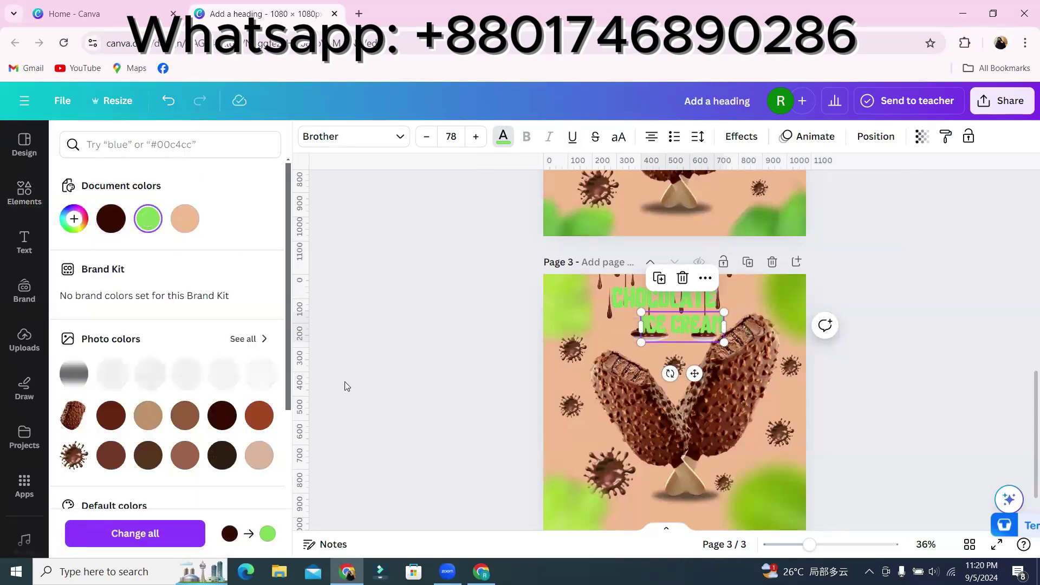
# Return the ICE CREAM and CHOCOLATE headings to the darkest brown from the ice cream photo colours
pyautogui.scroll(3, 206, 431)
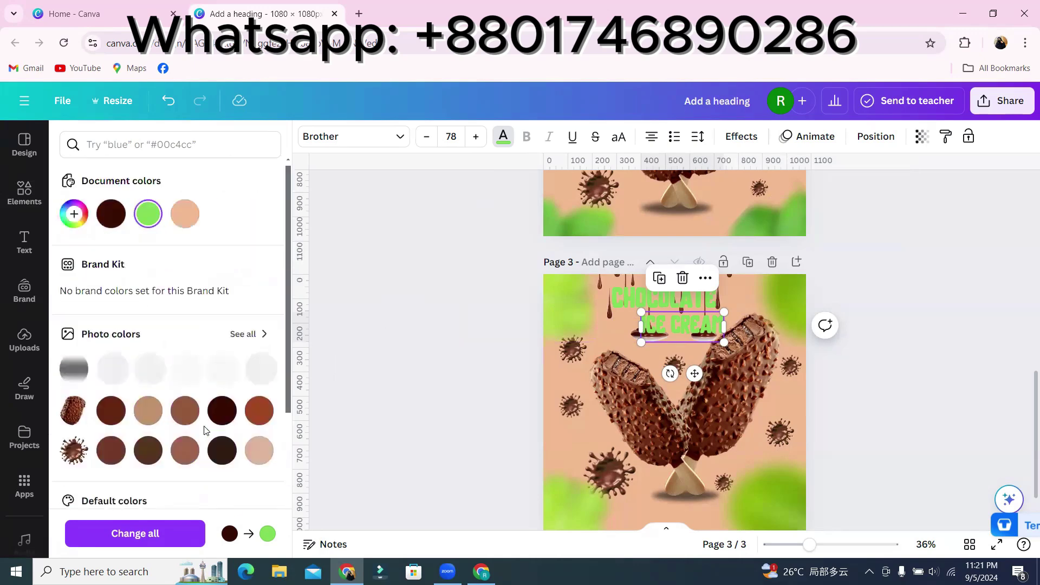
pyautogui.click(222, 416)
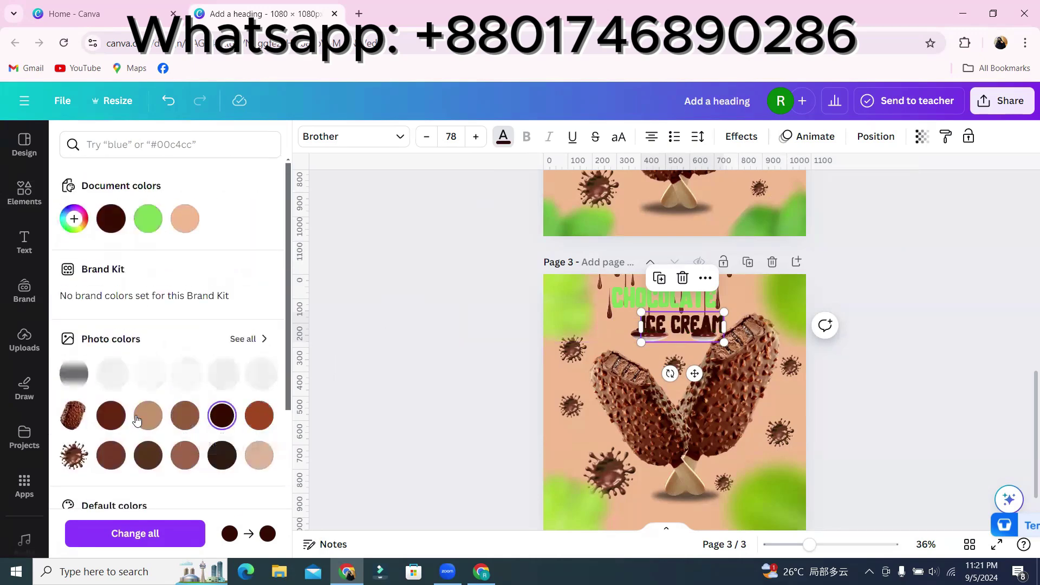
pyautogui.click(144, 533)
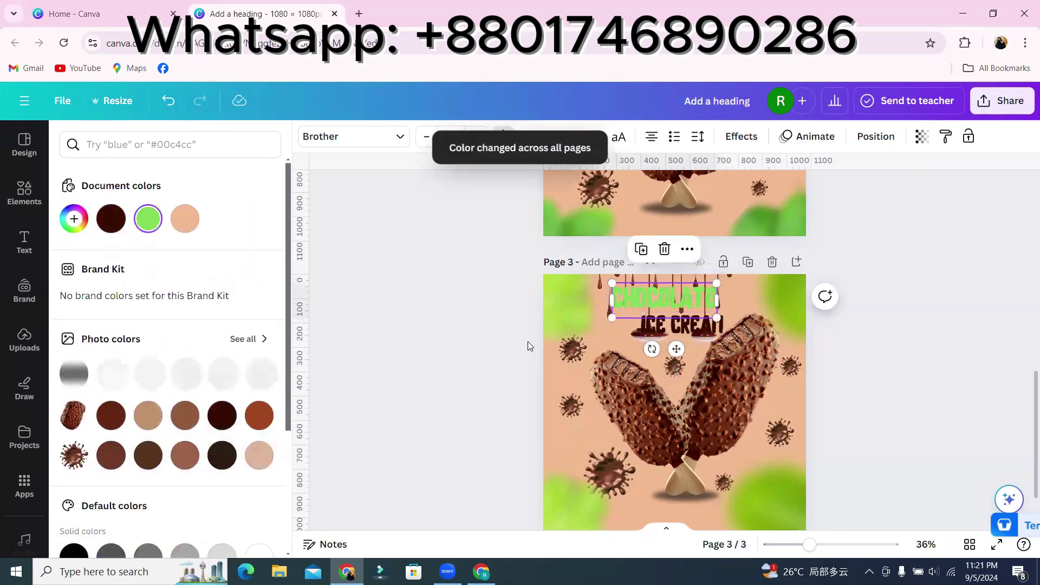
pyautogui.click(425, 330)
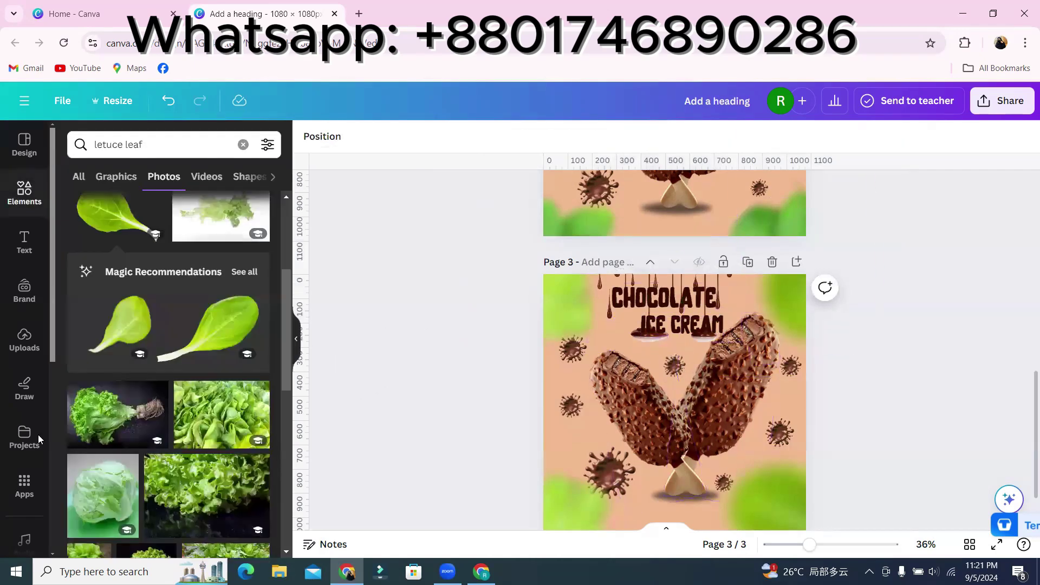
# Set the CHOCOLATE heading to the dark reddish brown from the ice cream photo colours
pyautogui.click(663, 298)
pyautogui.click(503, 136)
pyautogui.scroll(-2, 162, 352)
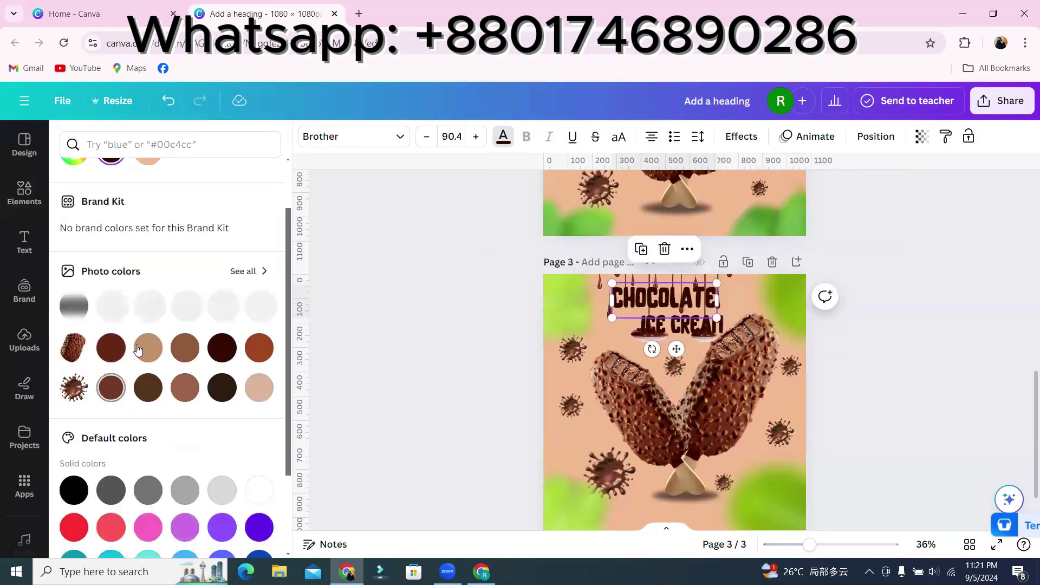
pyautogui.click(108, 350)
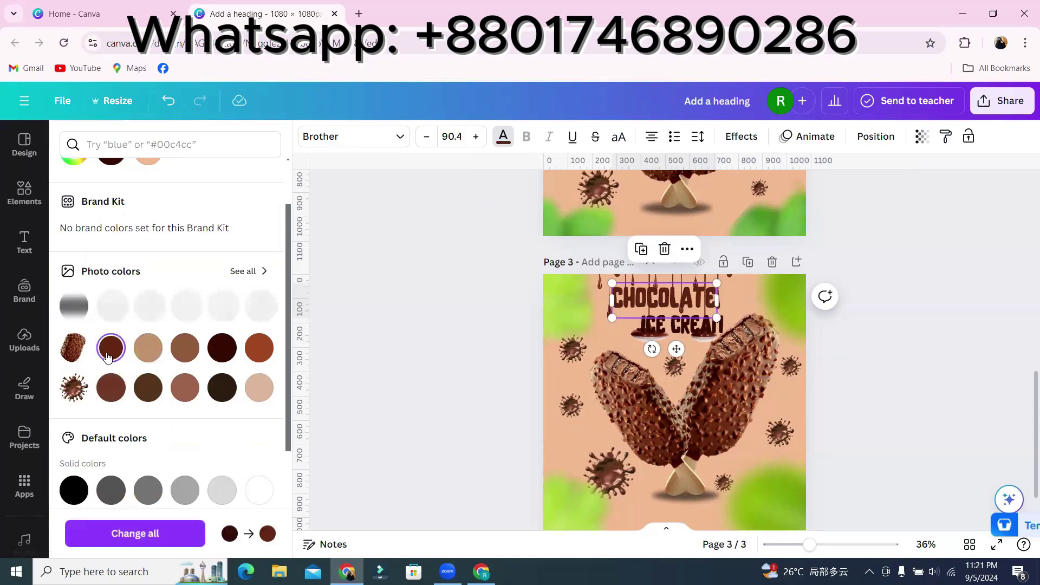
# Apply the dark reddish brown to all matching heading text across every page and deselect the heading
pyautogui.click(136, 528)
pyautogui.click(454, 411)
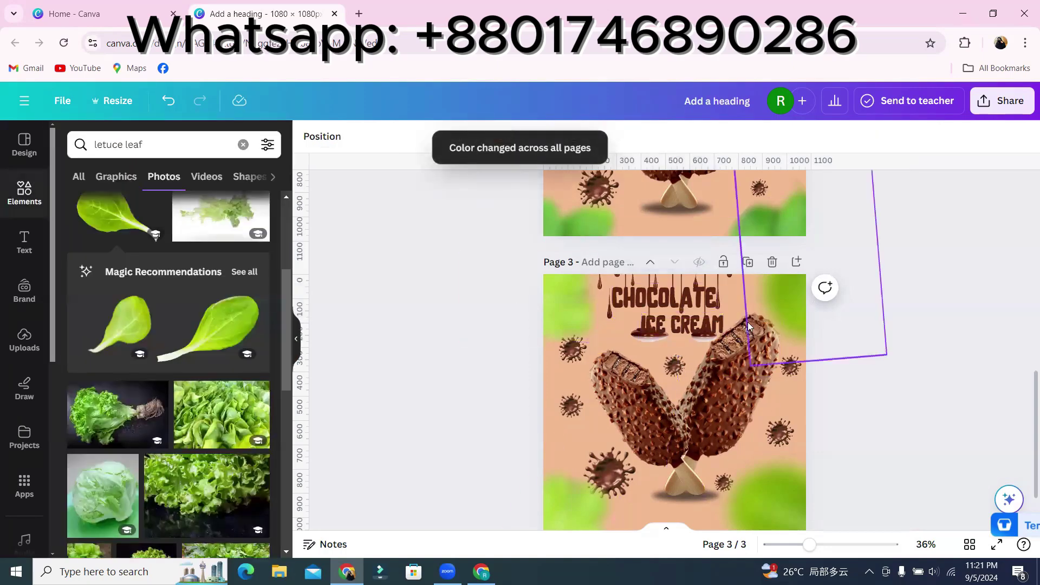
pyautogui.scroll(5, 638, 320)
pyautogui.scroll(5, 643, 303)
pyautogui.scroll(-10, 643, 301)
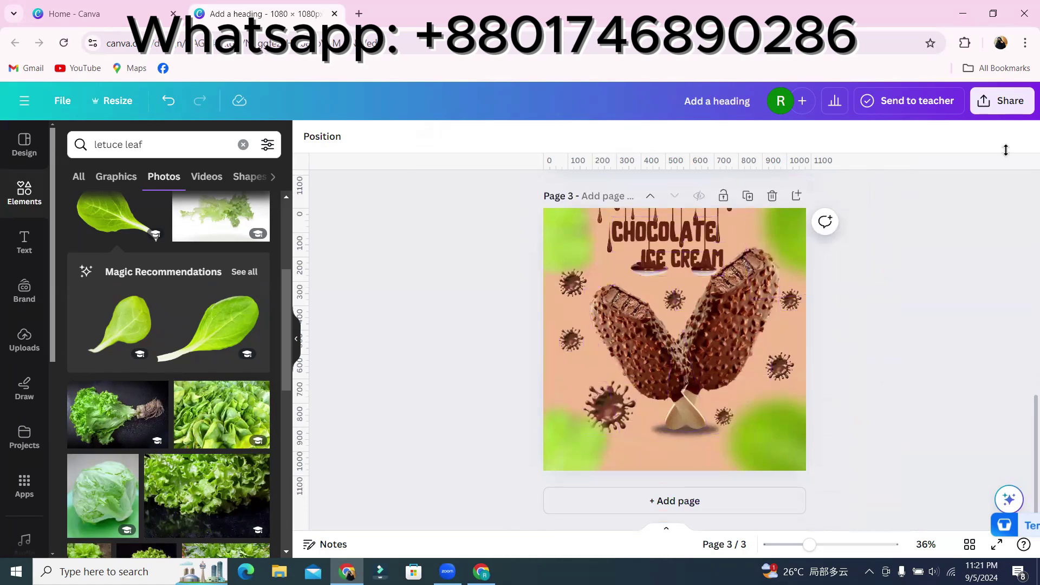
# Open the design's download settings and limit the export to page 3 only
pyautogui.click(1002, 101)
pyautogui.click(822, 453)
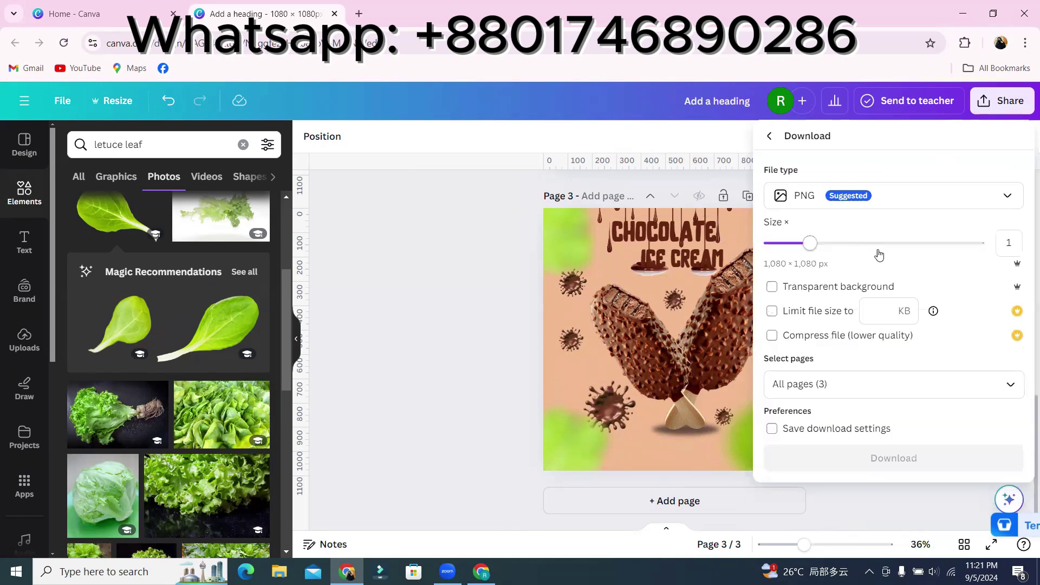
pyautogui.click(876, 387)
pyautogui.click(836, 270)
pyautogui.click(836, 235)
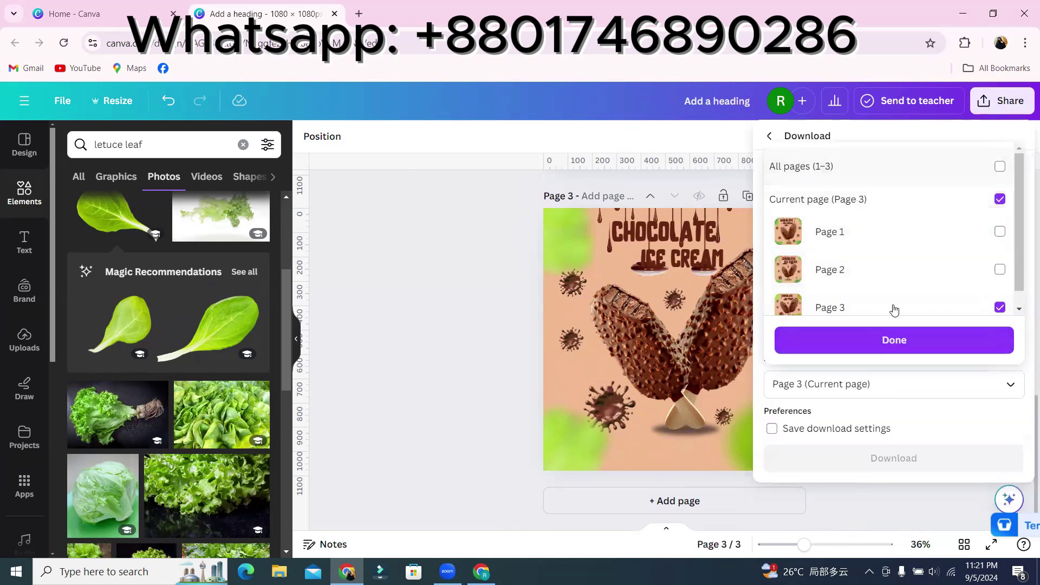
pyautogui.click(897, 339)
# Set the download file type to JPG and download the poster
pyautogui.click(912, 197)
pyautogui.click(822, 241)
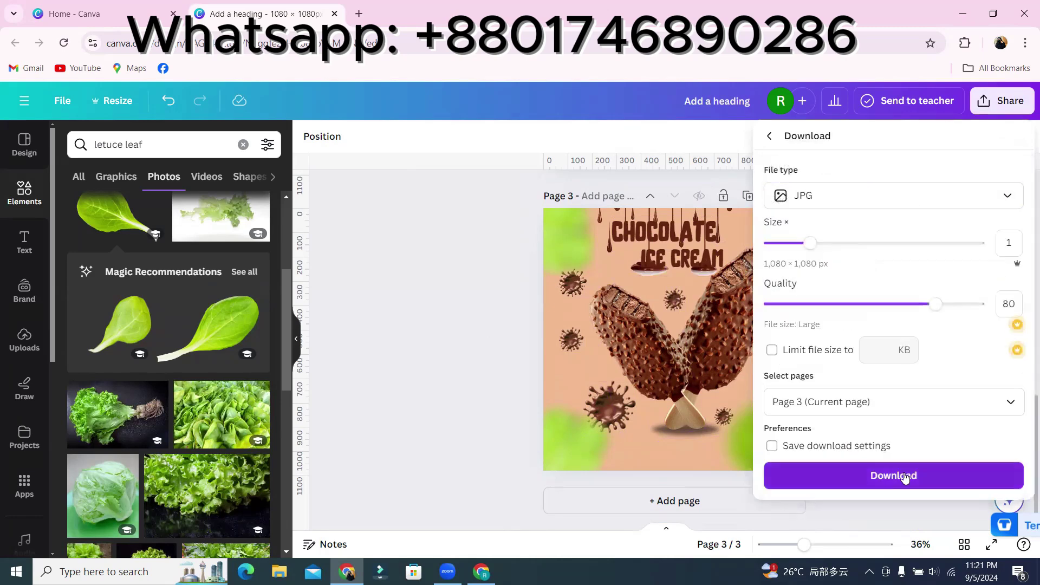
pyautogui.click(893, 475)
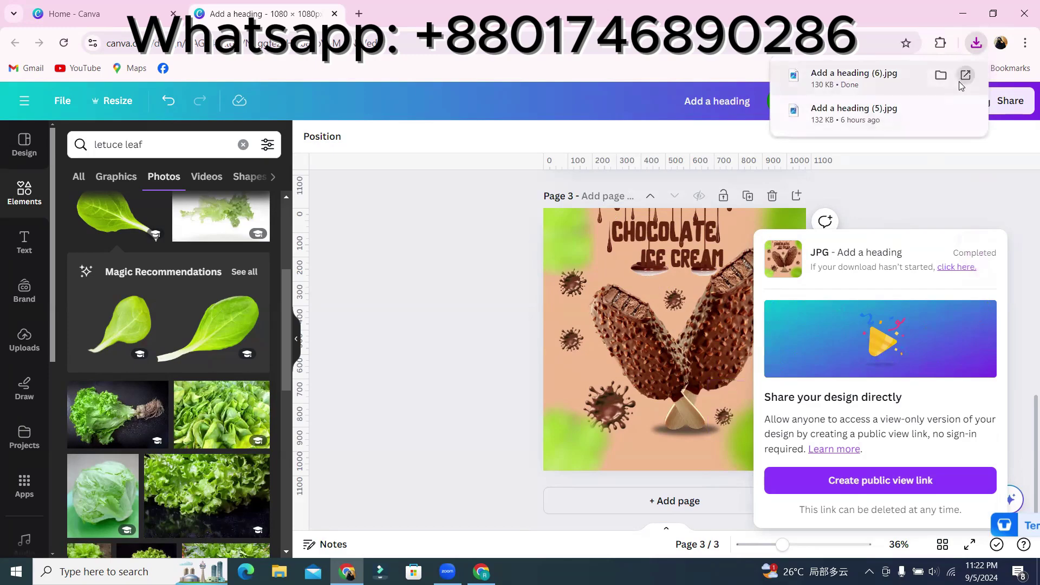
# Open the downloaded JPG in the Photos viewer, inspect the poster up close and close the viewer
pyautogui.click(920, 80)
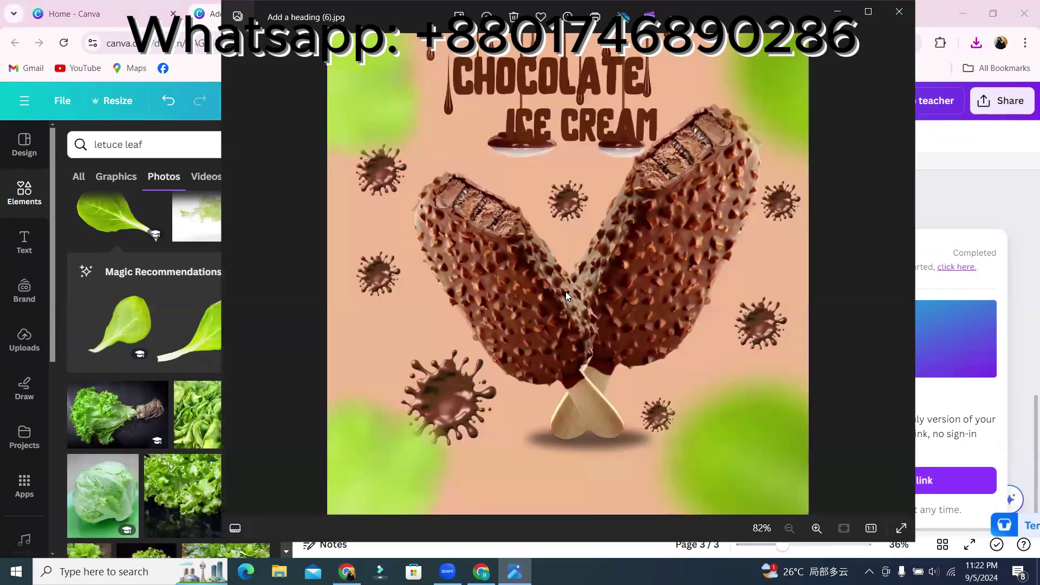
pyautogui.scroll(2, 711, 392)
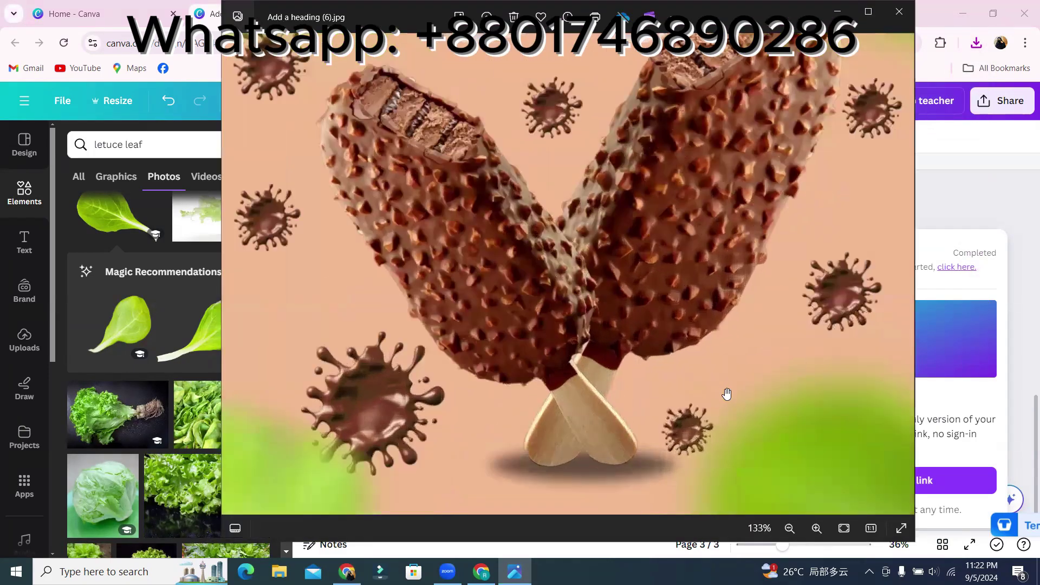
pyautogui.scroll(-2, 721, 385)
pyautogui.click(898, 12)
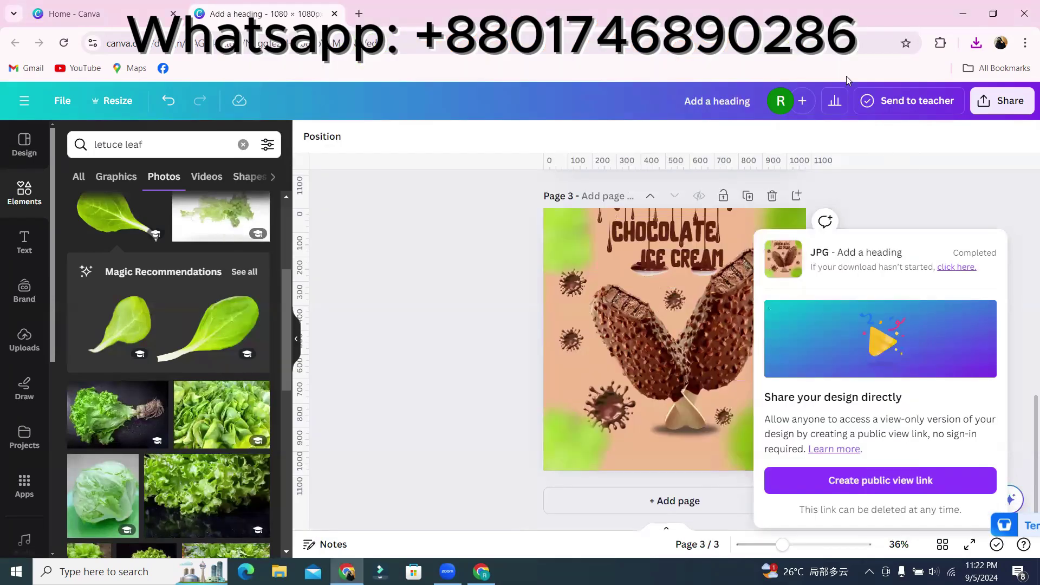